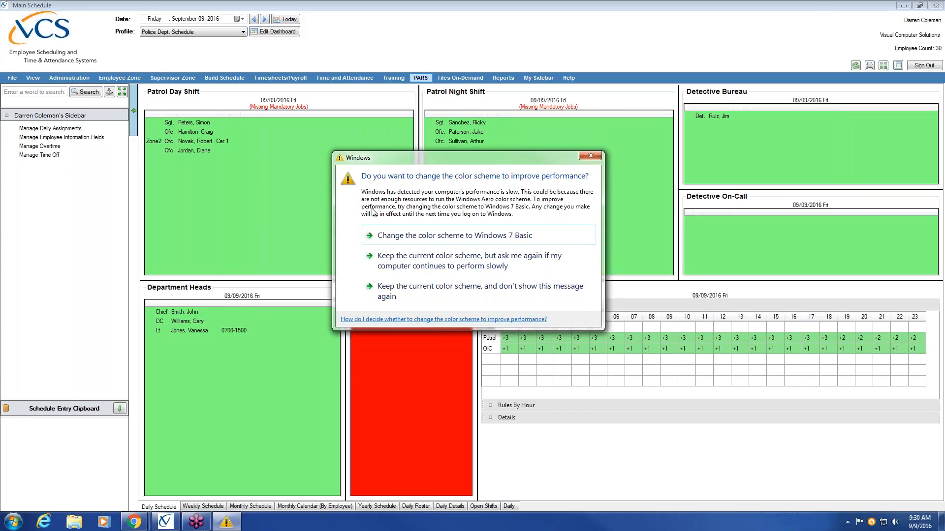
- Open Add Employees to Existing Rotations and dismiss the Windows color scheme prompts, keeping the current scheme without showing the message again
left_click(593, 156)
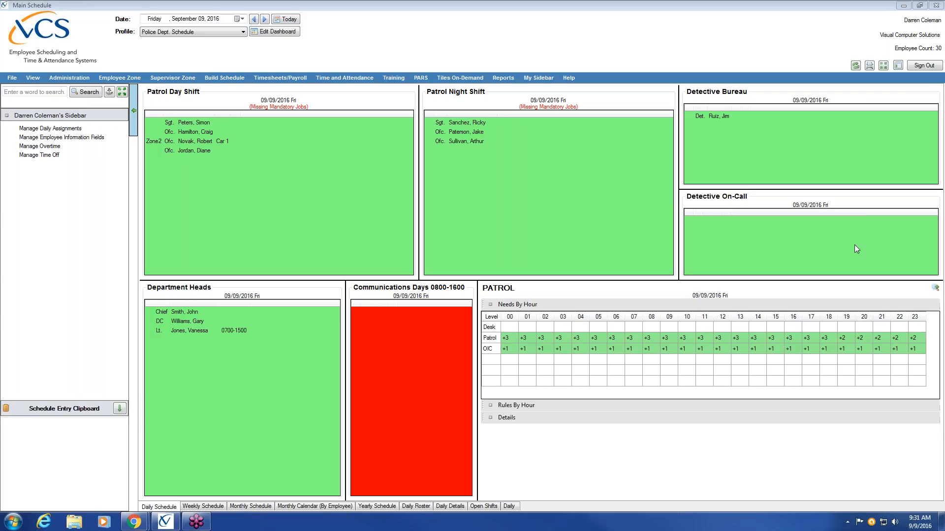
left_click(229, 78)
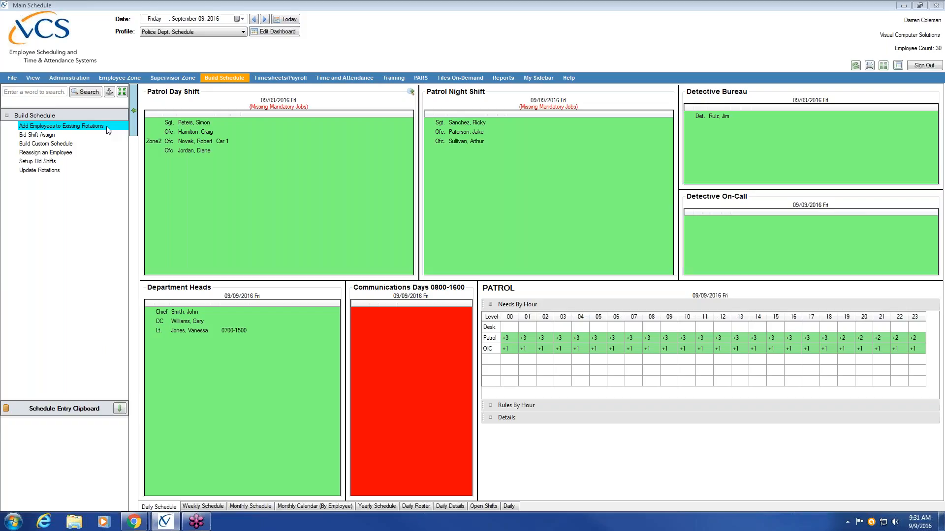
left_click(74, 126)
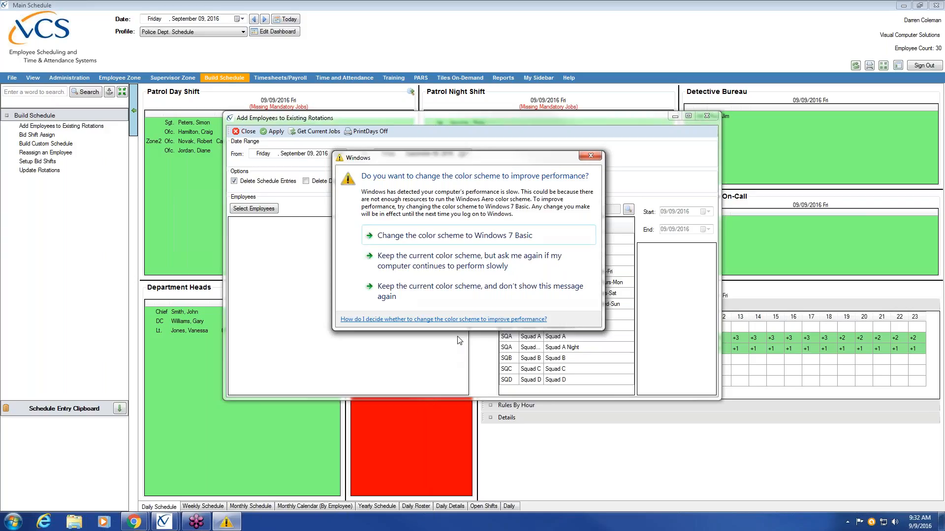
left_click(453, 297)
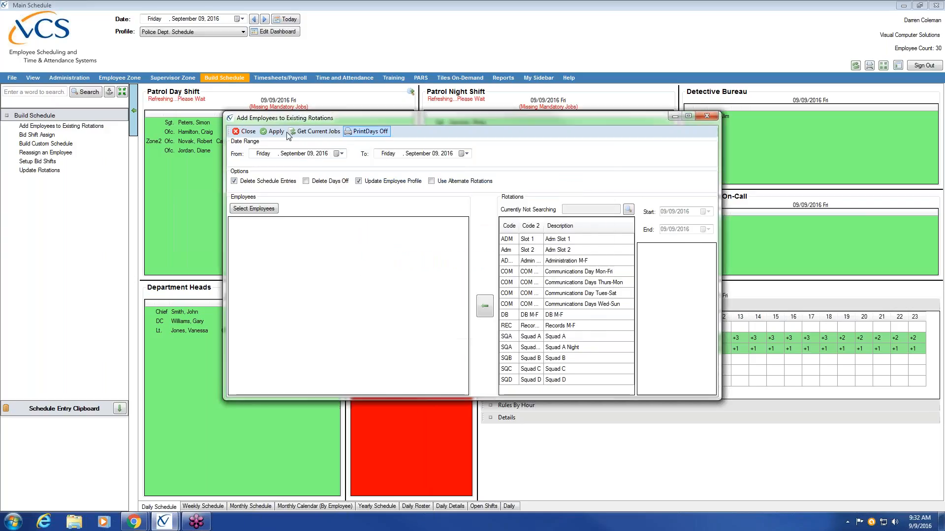
- Set the start of the rotation date range to July 1, 2016
left_click(343, 153)
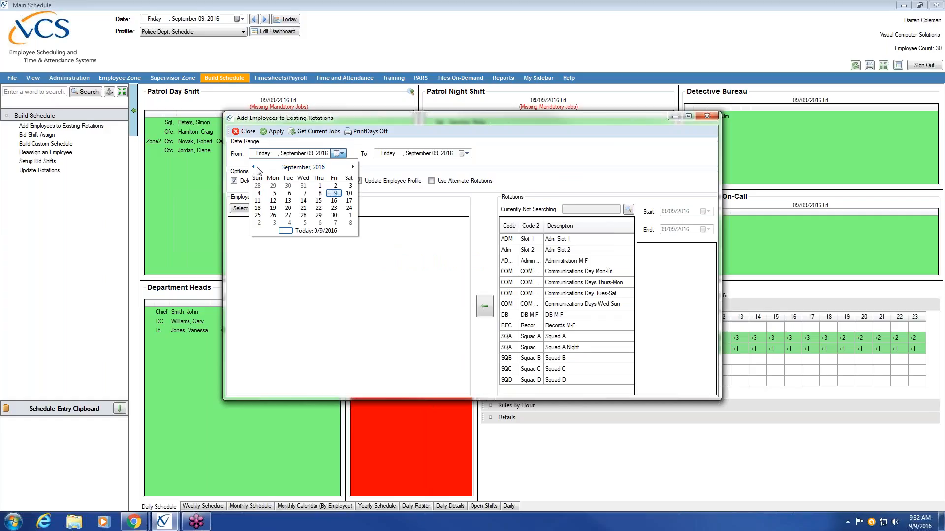
left_click(319, 186)
left_click(253, 166)
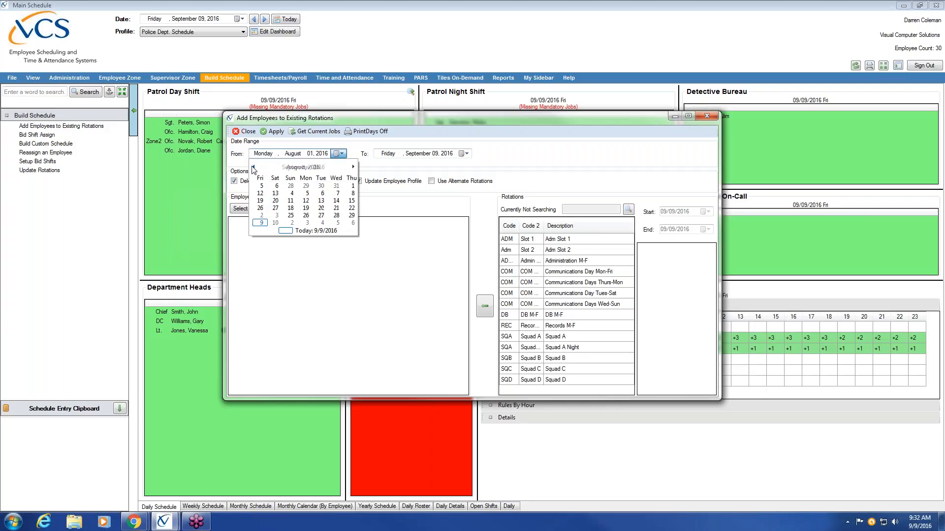
left_click(253, 166)
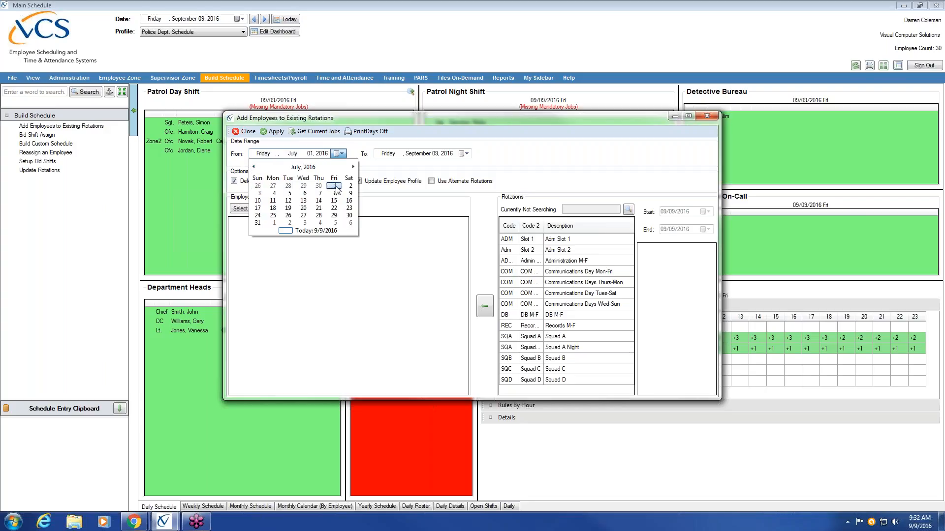
left_click(336, 185)
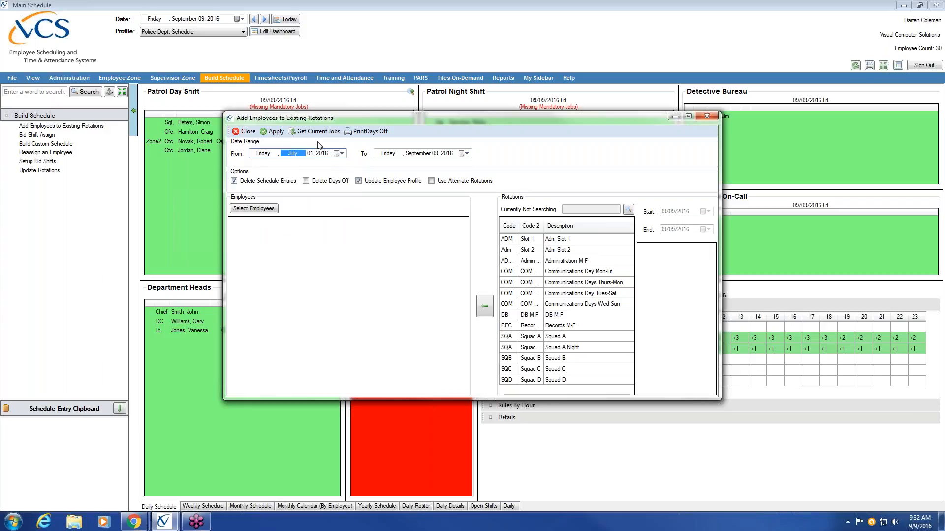
- Set the end of the rotation date range to December 31, 2016
left_click(464, 154)
left_click(480, 168)
left_click(478, 167)
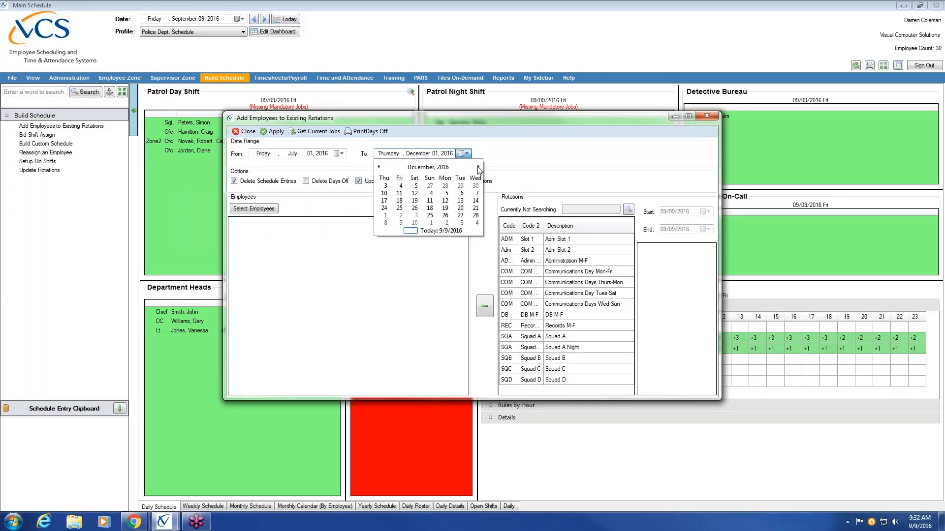
left_click(478, 167)
left_click(474, 216)
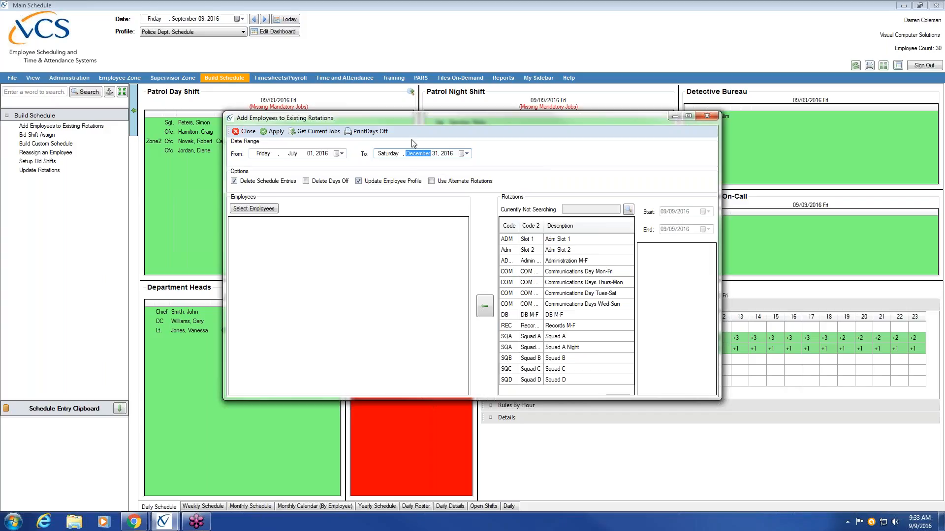
- Open the employee lookup and filter it by group to Squad A, Squad B, Squad C and Squad D
left_click(258, 211)
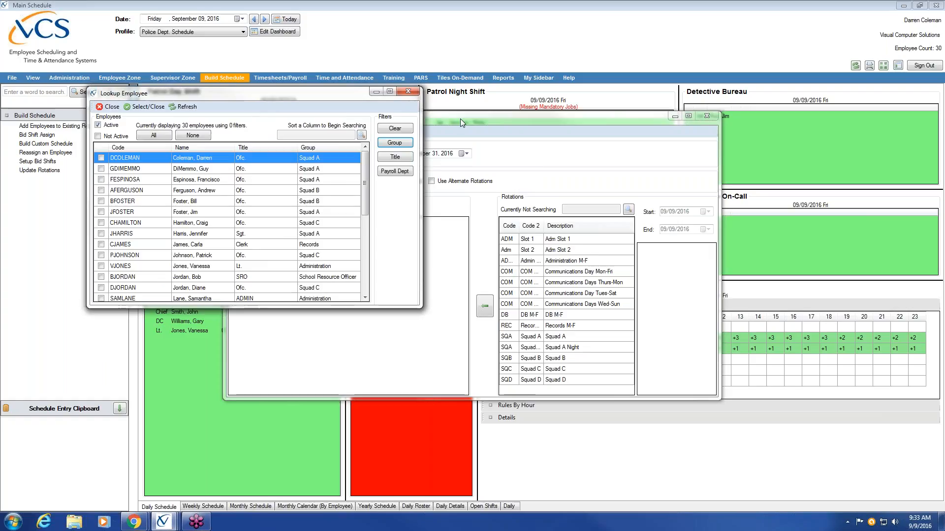
left_click_drag(270, 98, 525, 121)
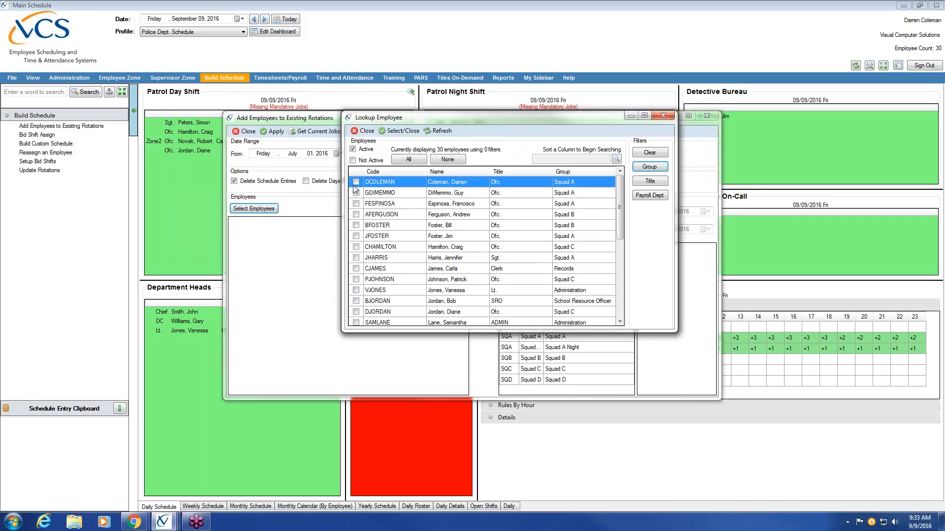
left_click_drag(619, 217, 611, 196)
left_click(660, 169)
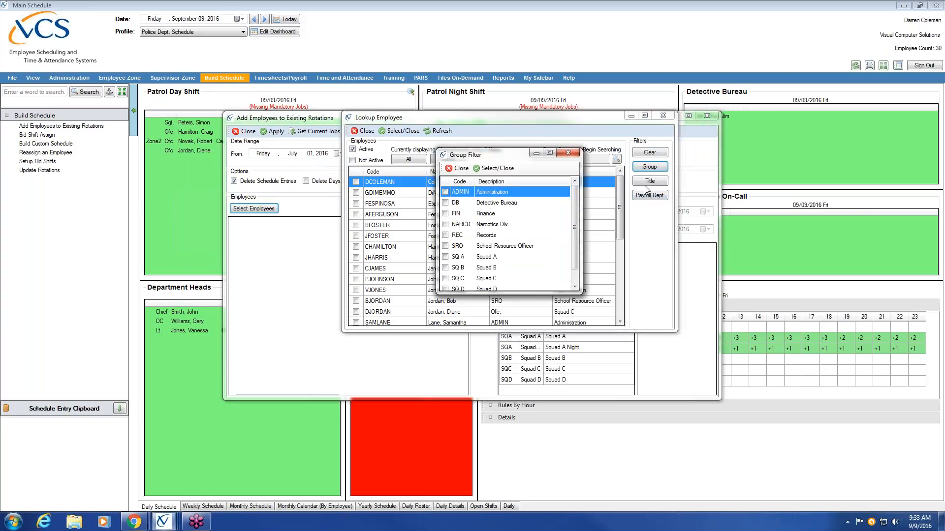
left_click(446, 257)
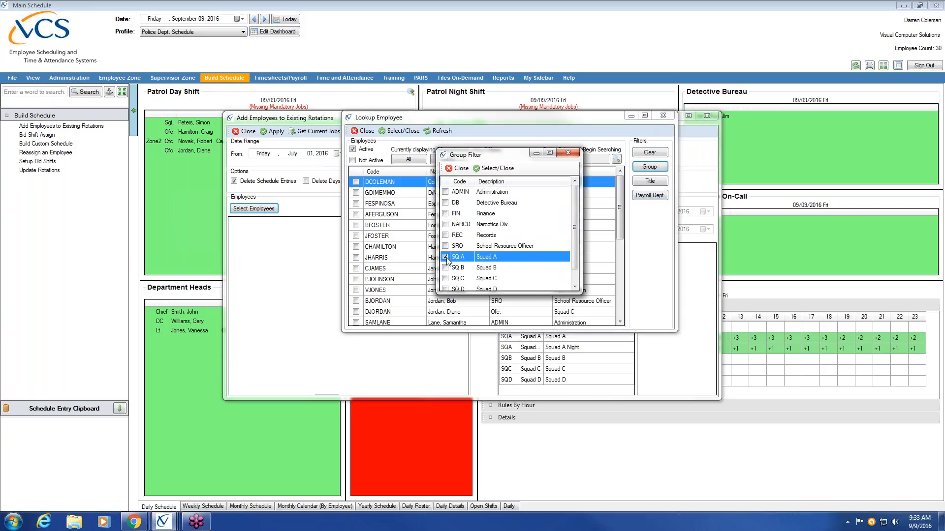
left_click(445, 268)
left_click(445, 279)
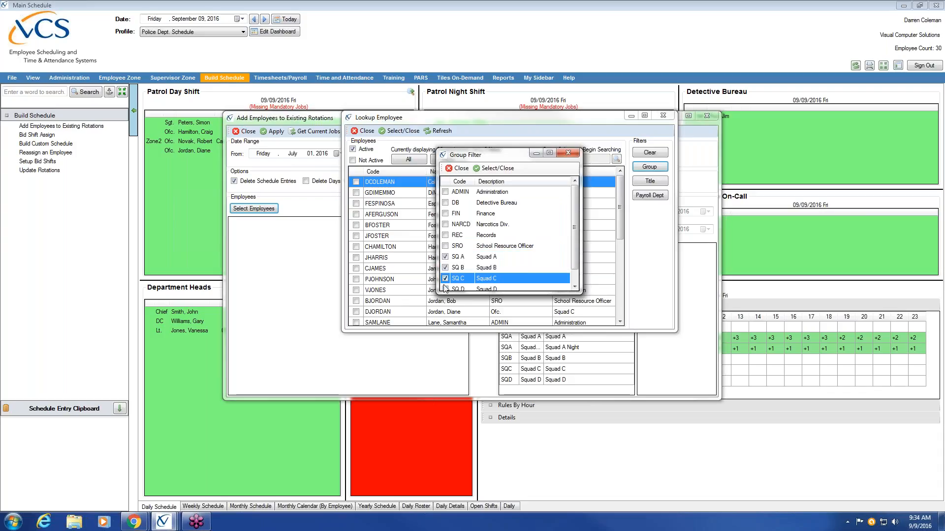
left_click(445, 290)
left_click_drag(574, 247, 575, 264)
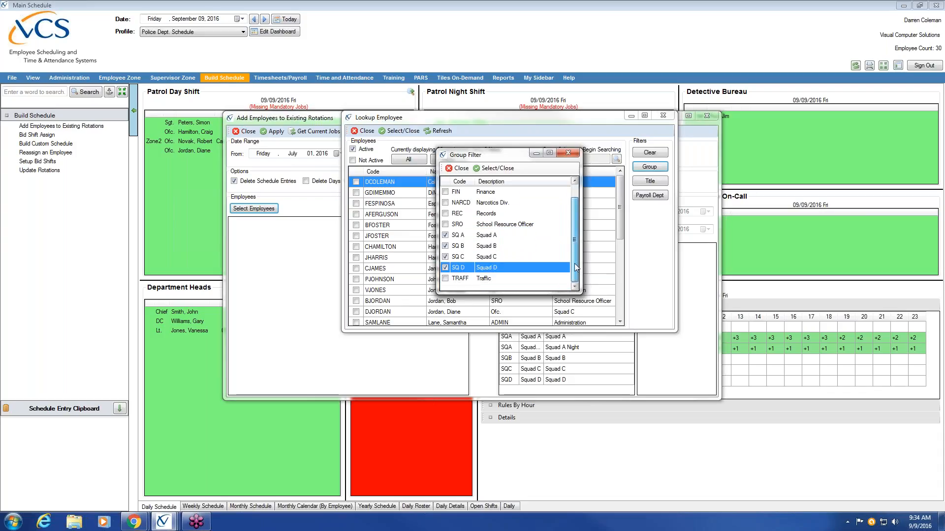
left_click(509, 171)
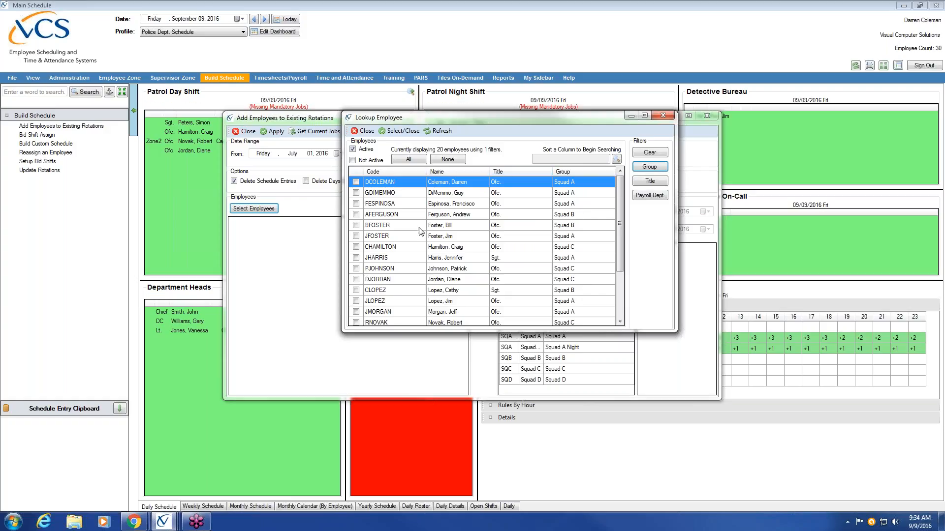
- Select all employees in the filtered lookup and add them to the rotation assignment list
scroll(623, 225, "down", 3)
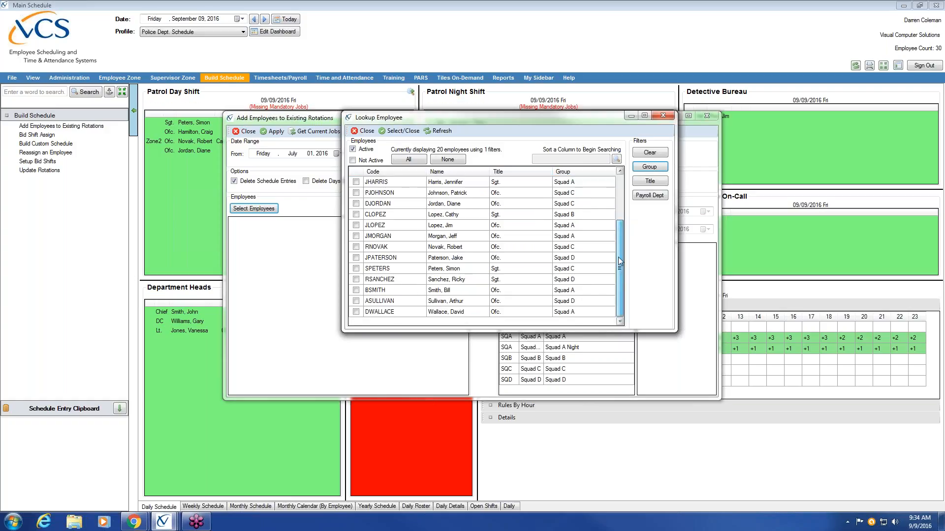
scroll(622, 225, "up", 3)
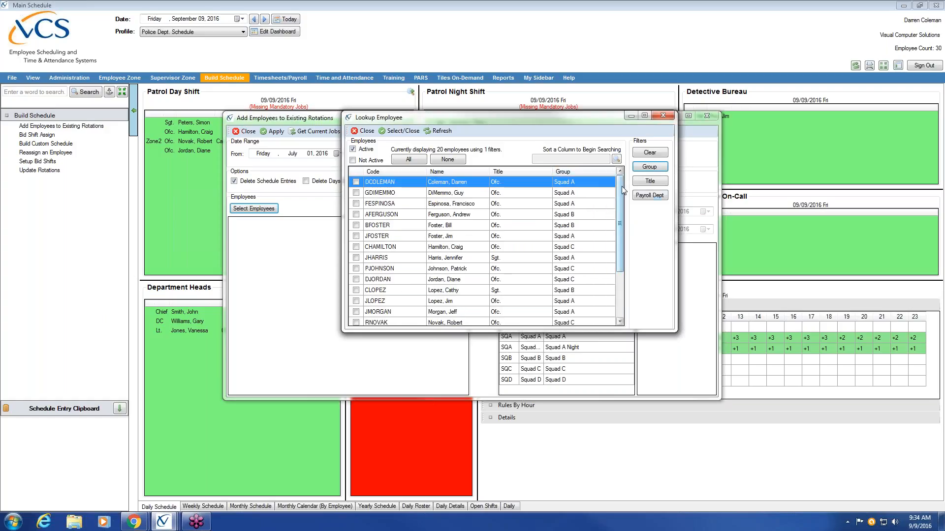
scroll(620, 206, "down", 3)
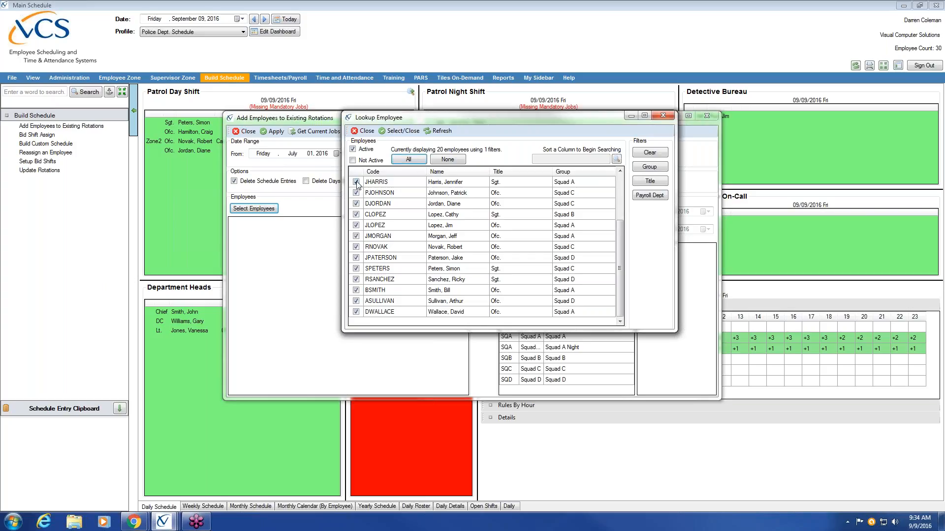
left_click(356, 215)
left_click(356, 214)
left_click(356, 182)
left_click(416, 160)
left_click(403, 131)
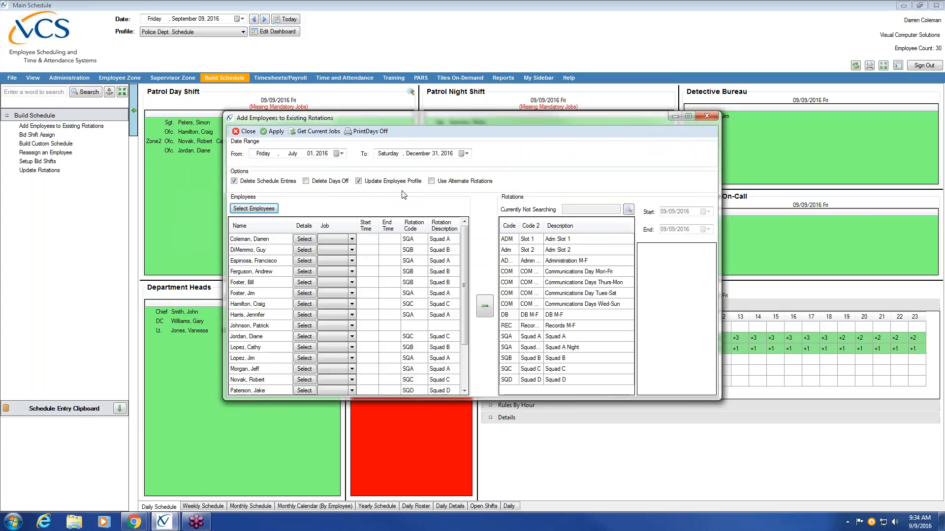
- Review the rotation descriptions of the first seven employees in the assignment list
left_click(451, 241)
left_click(450, 251)
left_click(449, 261)
left_click(450, 272)
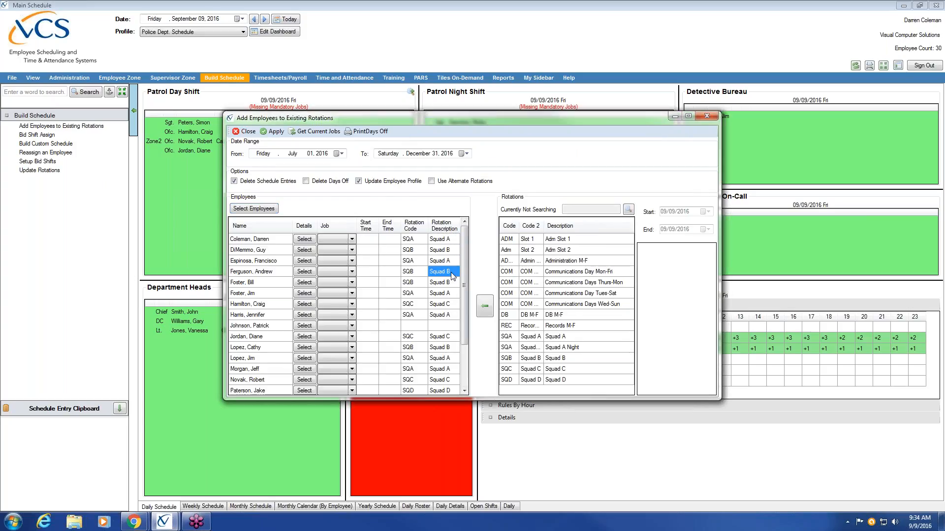
left_click(448, 283)
left_click(447, 294)
left_click(447, 305)
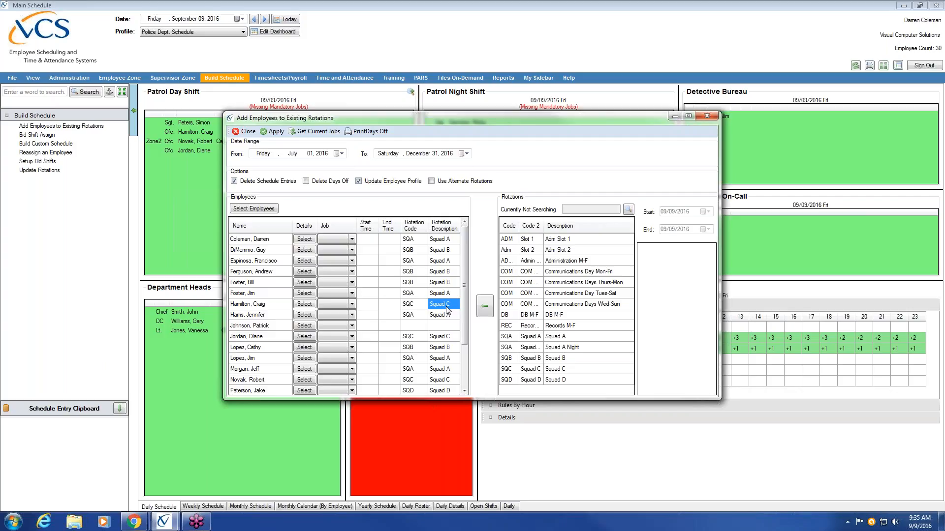
- Examine the first employee's rotation code and description along with the start and end time fields
left_click(408, 241)
left_click(441, 241)
left_click(413, 241)
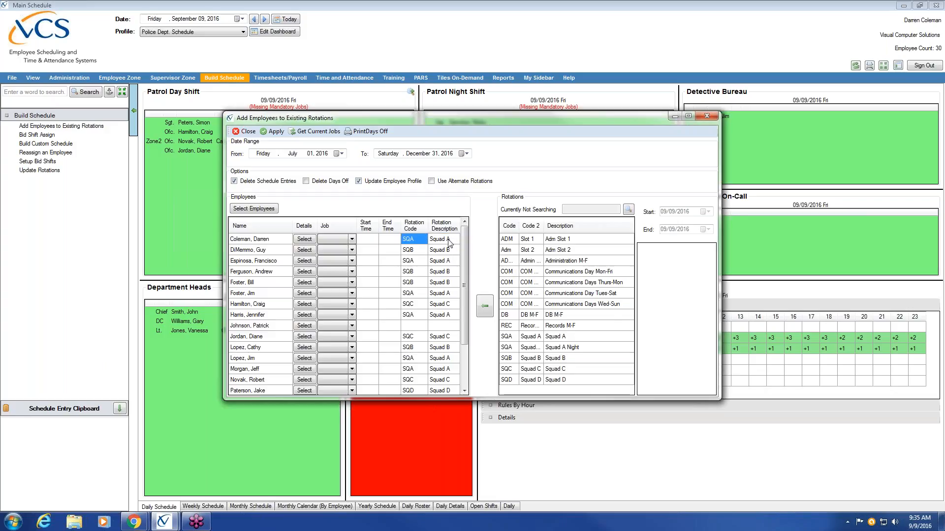
left_click(449, 243)
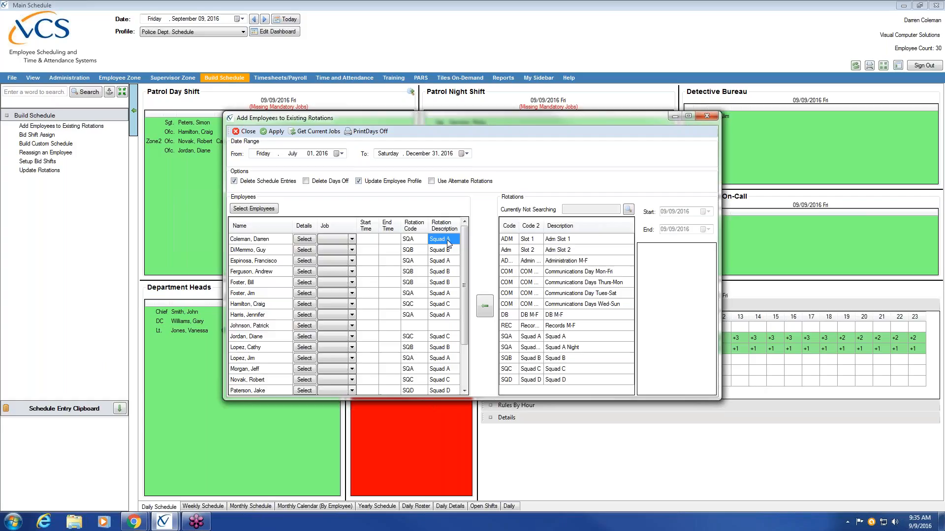
left_click(449, 250)
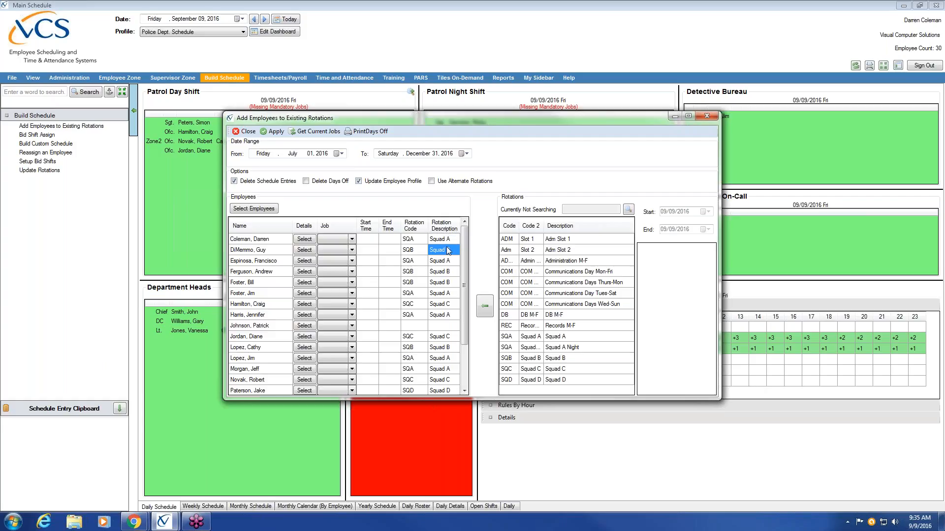
left_click(447, 241)
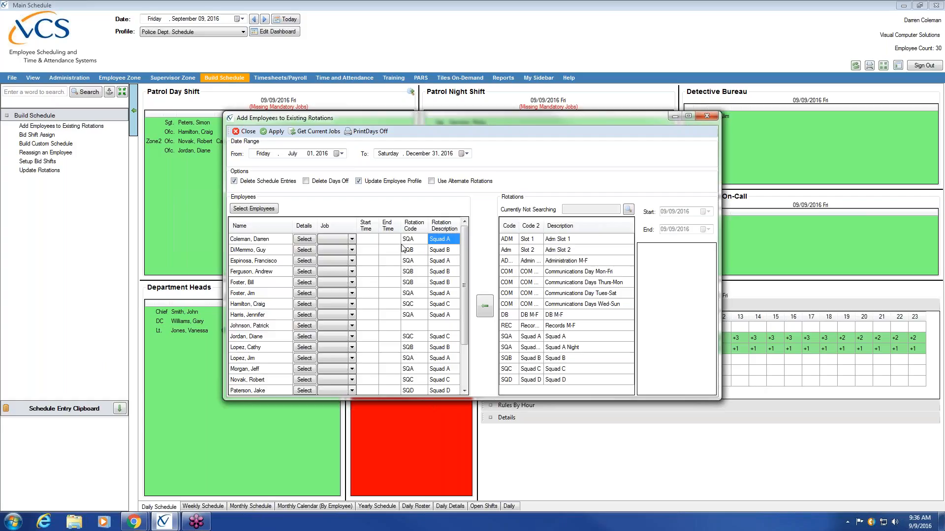
left_click(259, 241)
left_click(364, 240)
key("Right")
key("Right")
key("Right")
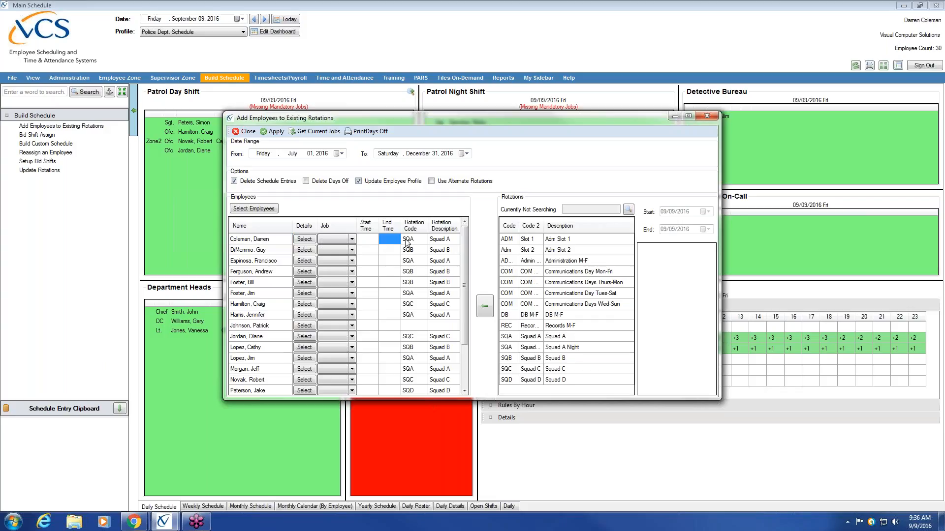
key("Left")
left_click(391, 243)
left_click(368, 242)
left_click(266, 241)
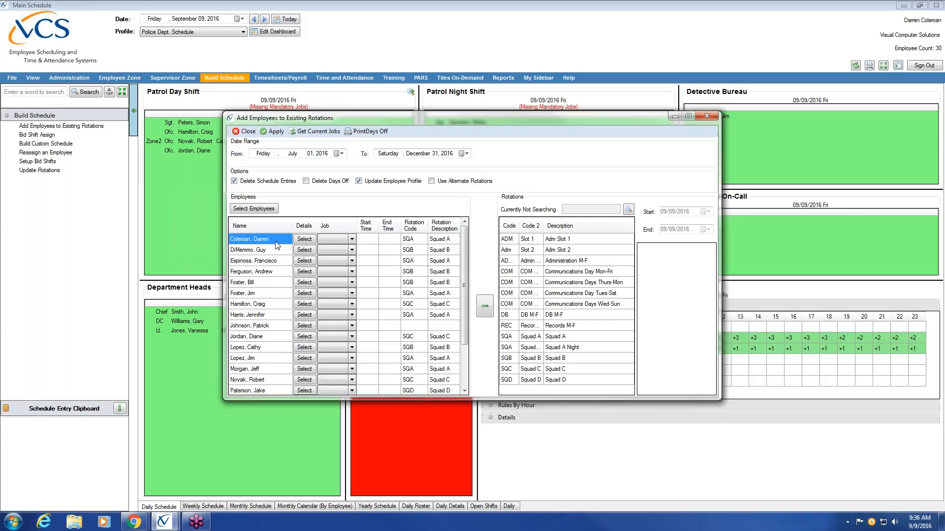
left_click(416, 243)
left_click(438, 240)
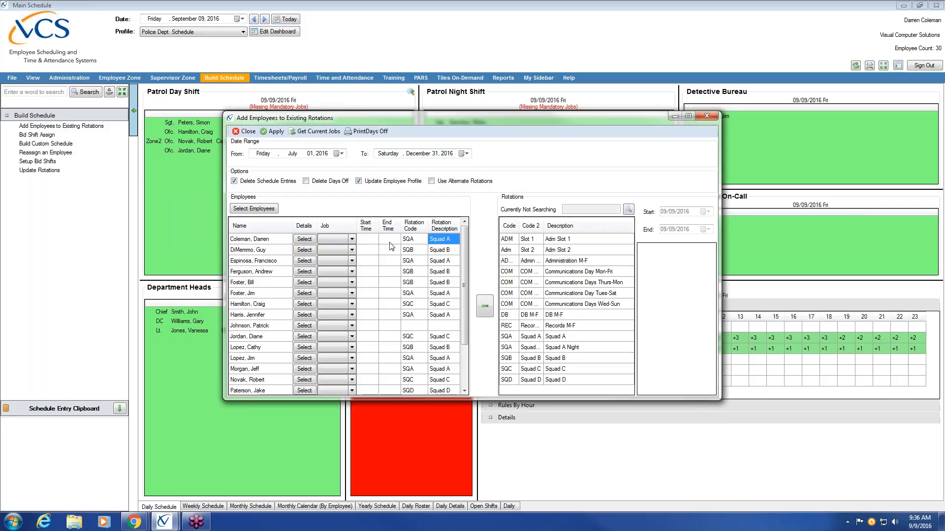
left_click(388, 242)
left_click(364, 242)
- Assign the Squad B (SQB) rotation to the first employee in the list
left_click(440, 241)
left_click(569, 359)
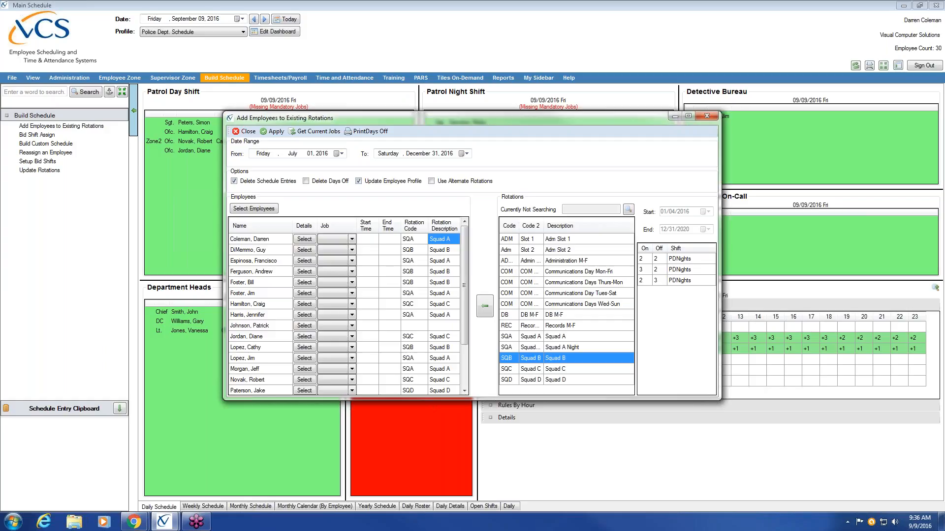
left_click(484, 306)
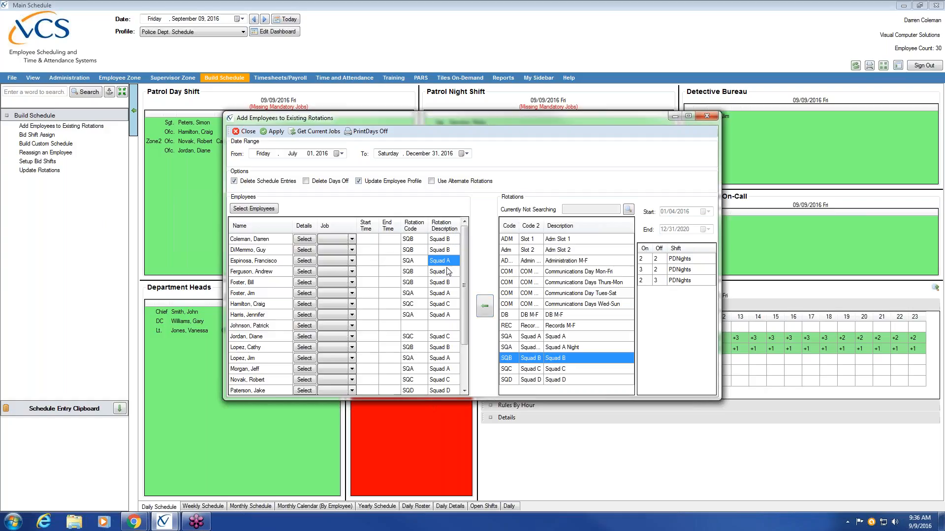
- Assign the Squad C (SQC) rotation at once to eight employees scattered through the assignment list, starting with the second one
left_click(448, 283)
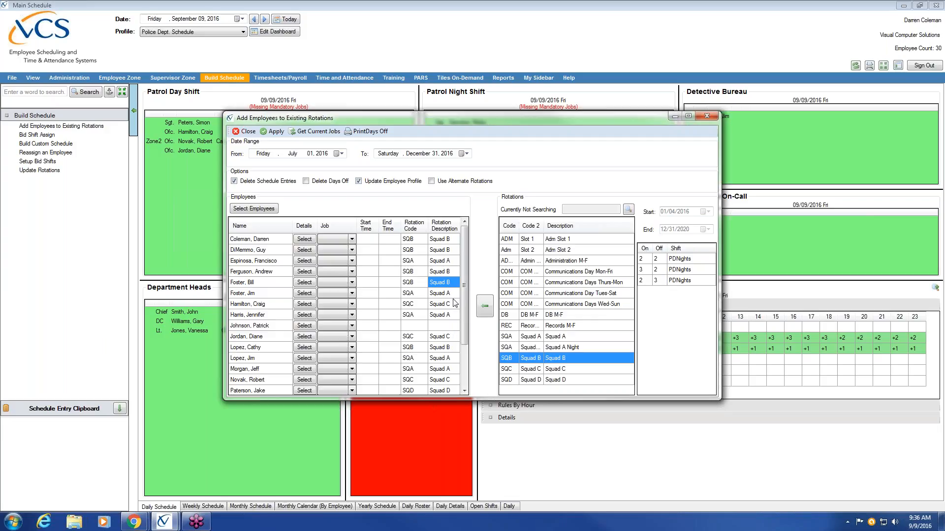
left_click(447, 250)
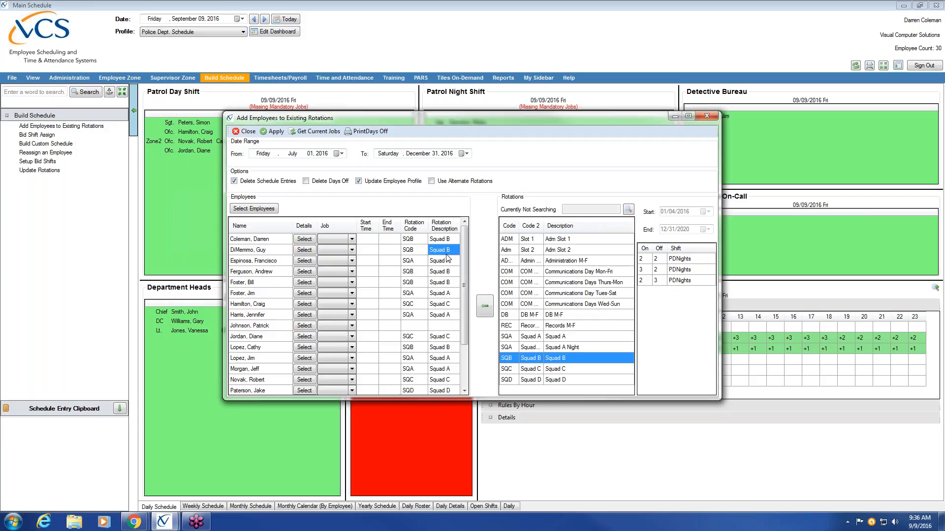
left_click(448, 272, "ctrl")
left_click(449, 283, "ctrl")
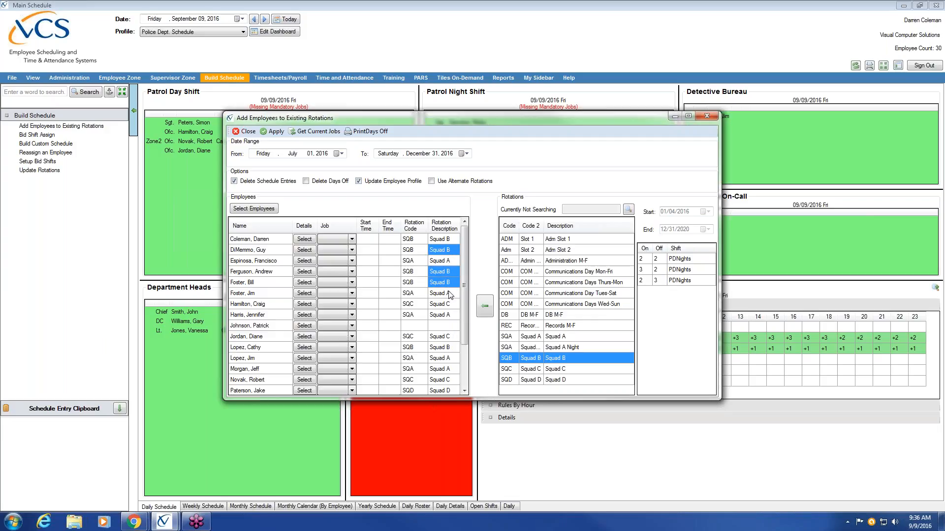
left_click(449, 293, "ctrl")
left_click(448, 347, "ctrl")
left_click(448, 358, "ctrl")
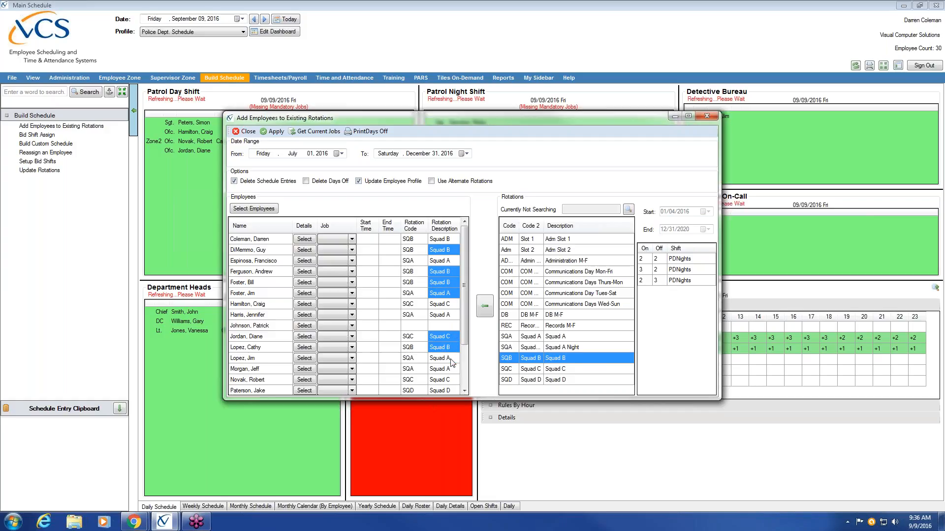
left_click(449, 391, "ctrl")
scroll(462, 322, "down", 2)
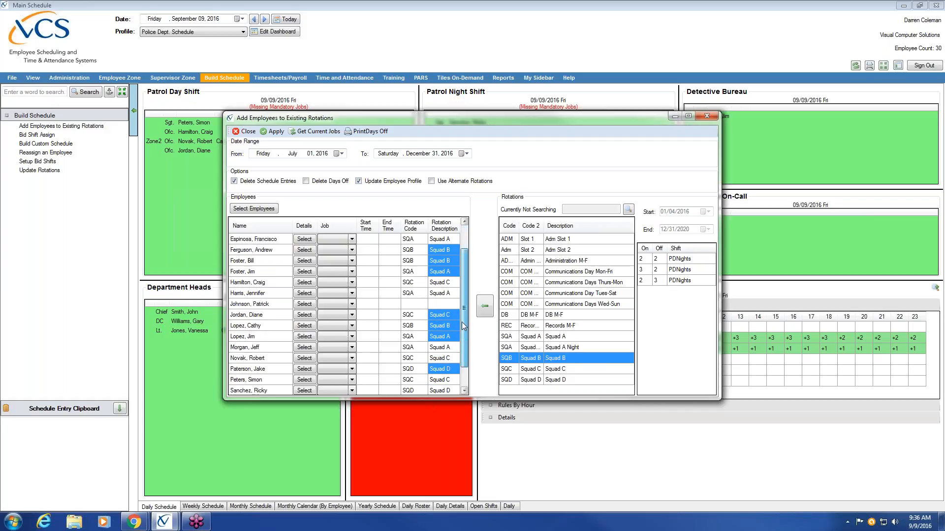
left_click(550, 369)
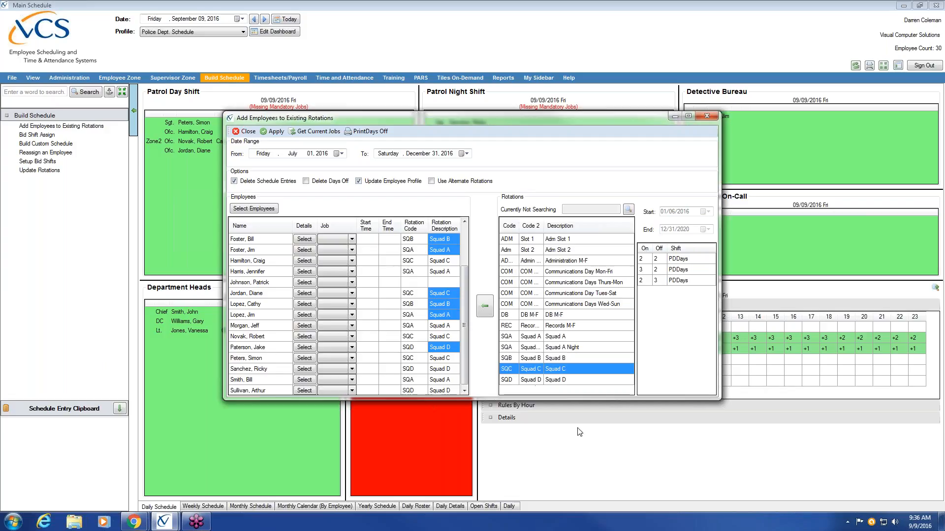
left_click(485, 305)
- Assign the Squad A (SQA) rotation to the block of eleven consecutive employees at the start of the visible rows
left_click(451, 242)
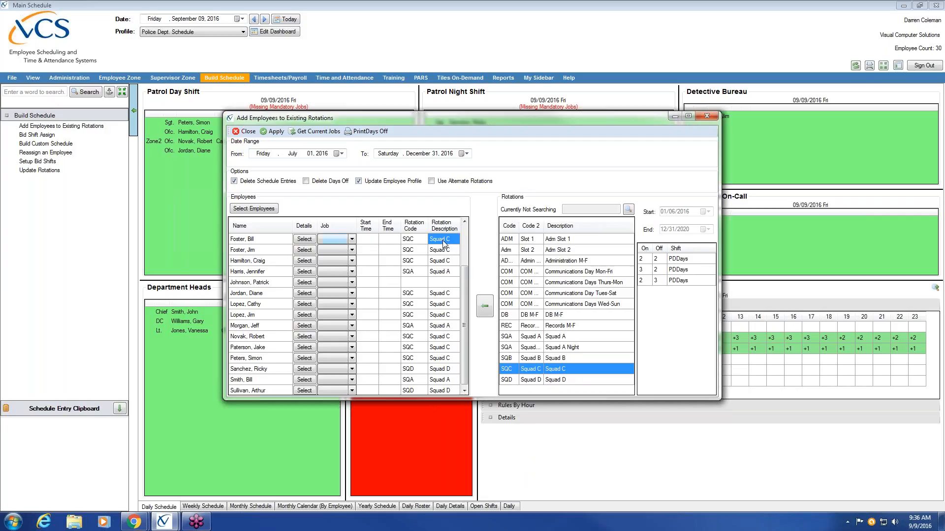
left_click(447, 349, "shift")
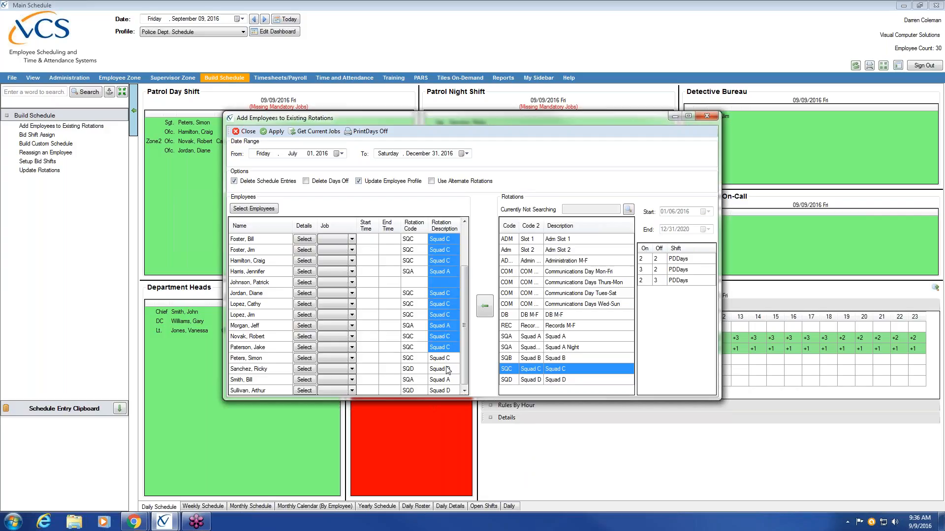
left_click(572, 336)
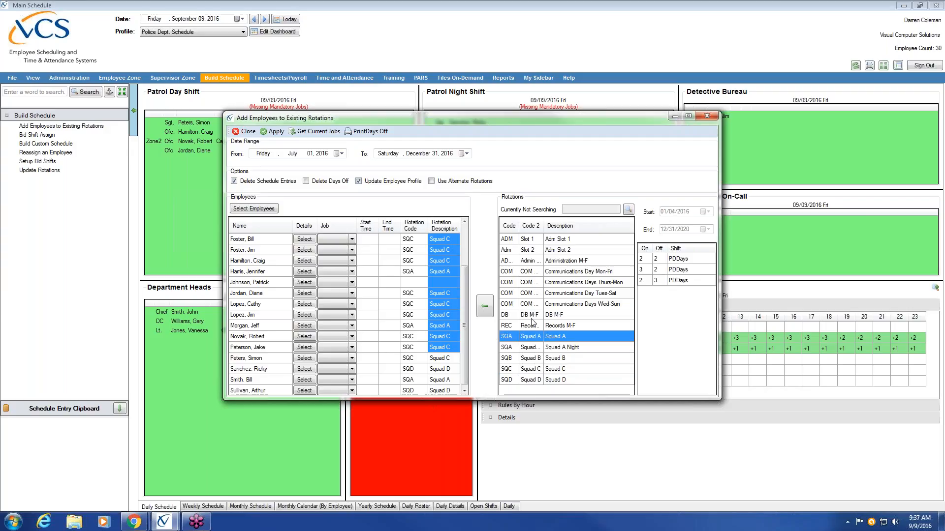
left_click(485, 306)
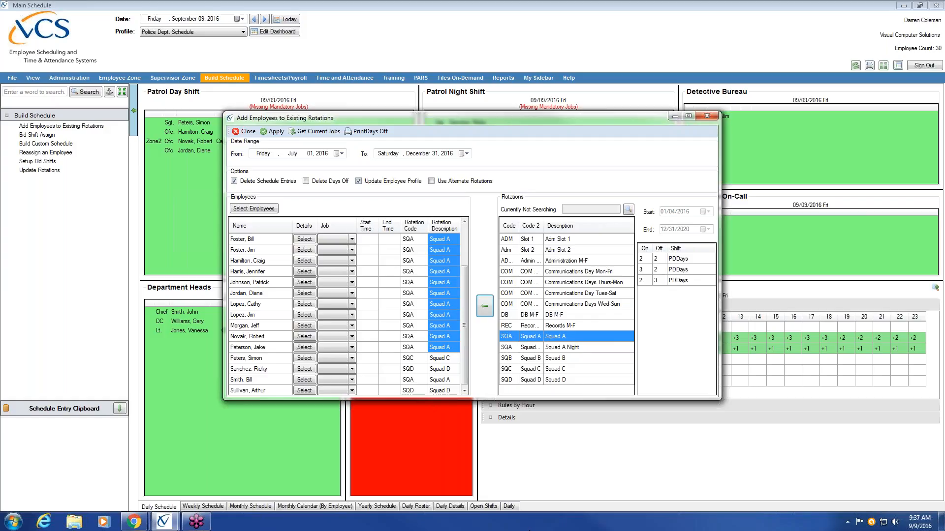
- Replace the employee list with only the second employee in the lookup and assign that employee the Squad A (SQA) rotation
left_click(264, 209)
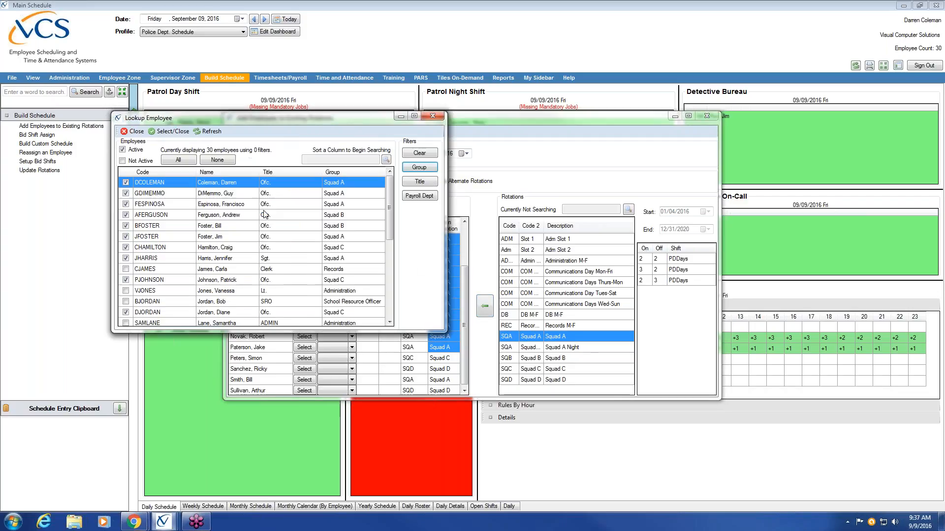
left_click(217, 160)
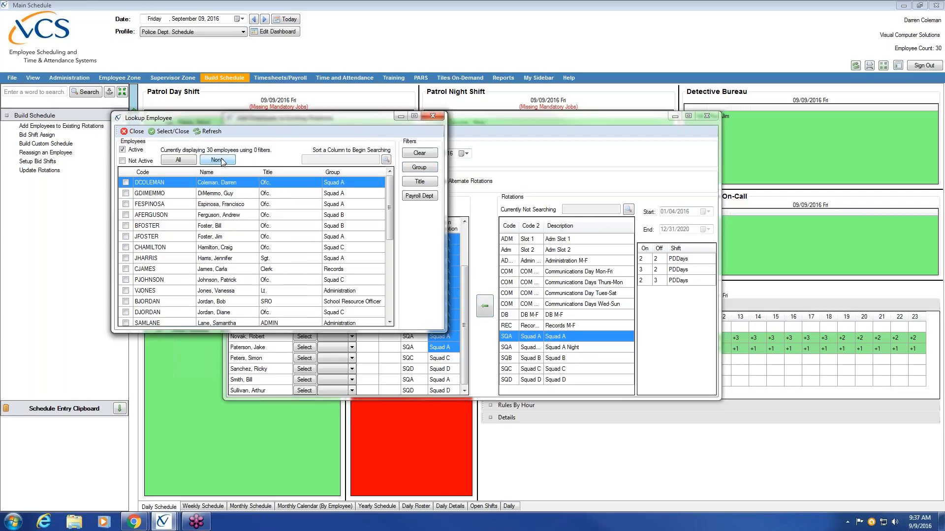
left_click(126, 193)
left_click(168, 132)
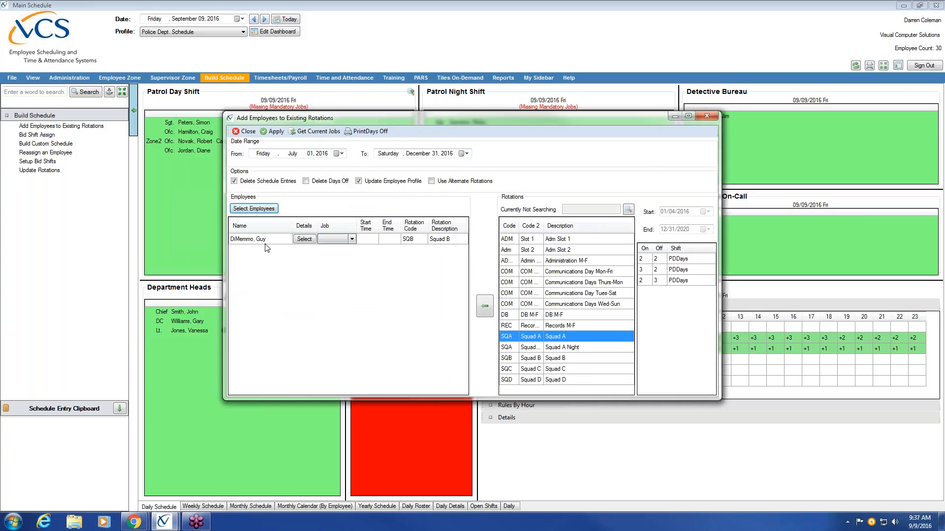
left_click(446, 241)
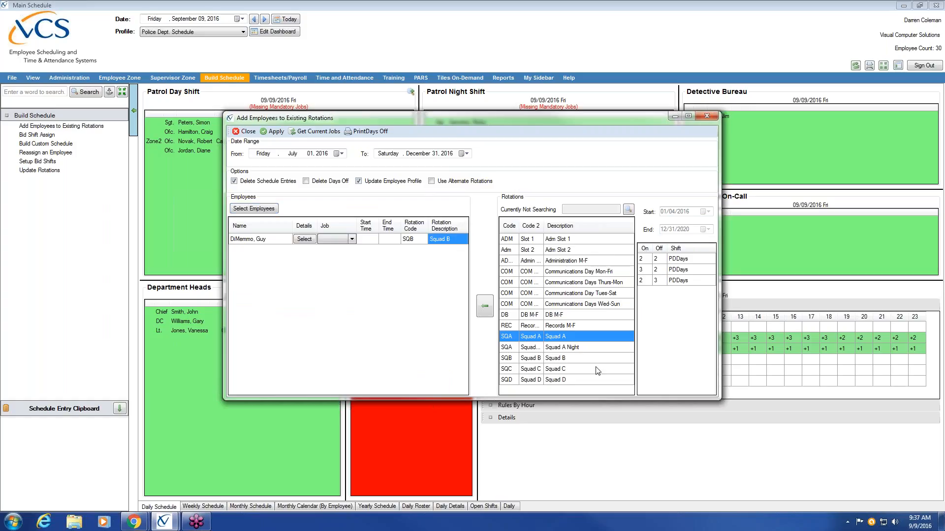
left_click(485, 307)
- Examine the employee's start and end time fields and the shift pattern of the Administration M-F rotation
left_click(394, 239)
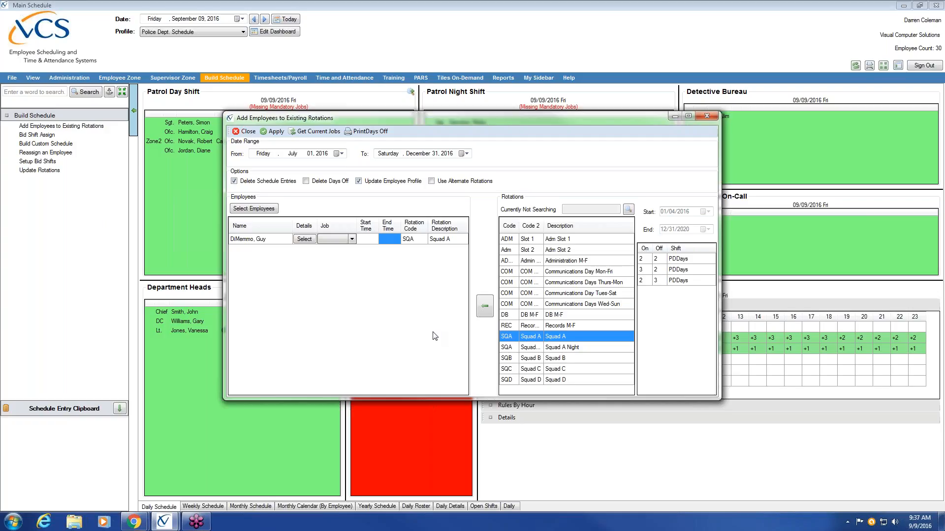
left_click(372, 239)
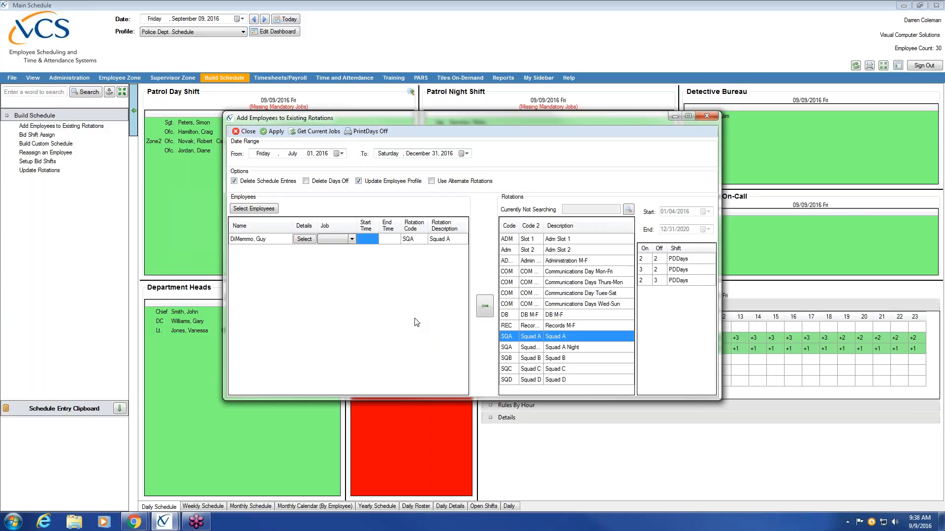
left_click(610, 262)
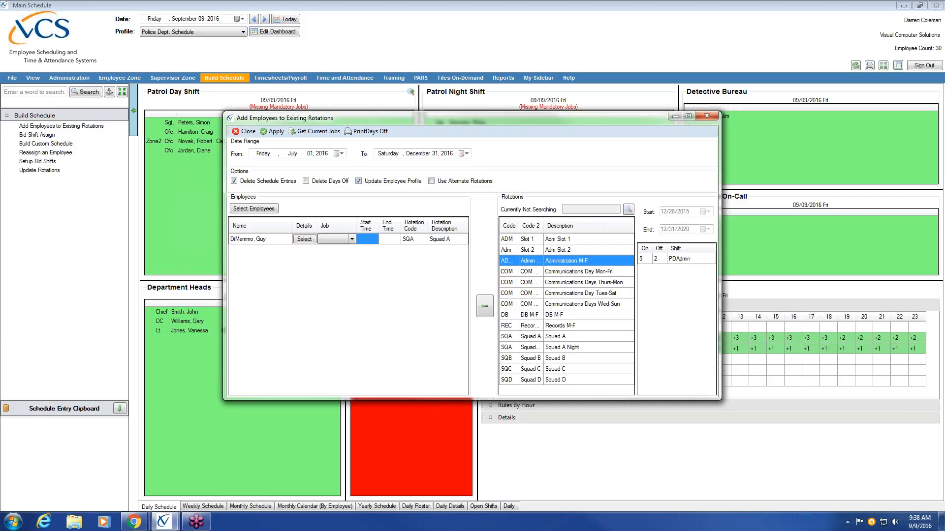
left_click(388, 239)
left_click(373, 239)
- Apply the Squad A rotation assignment to create the employee's schedule entries, and close the Add Employees to Existing Rotations window
left_click(275, 134)
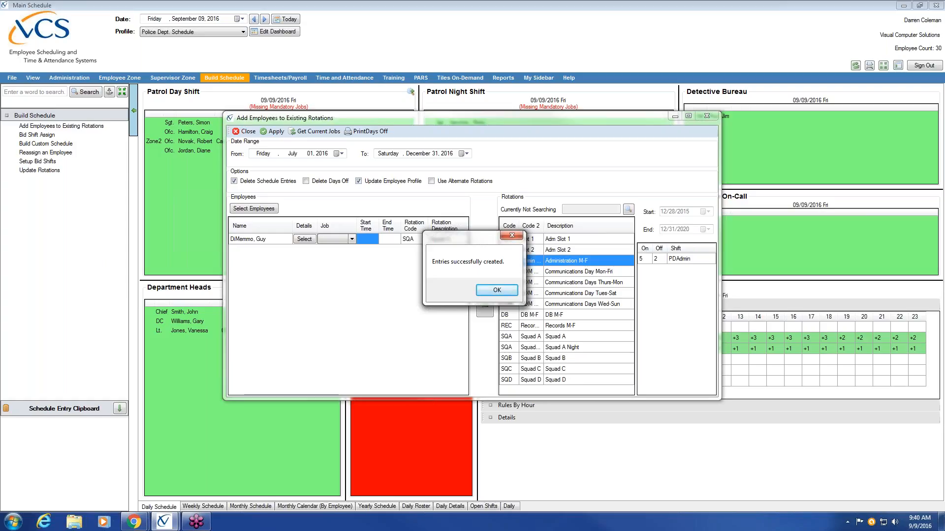
left_click(496, 291)
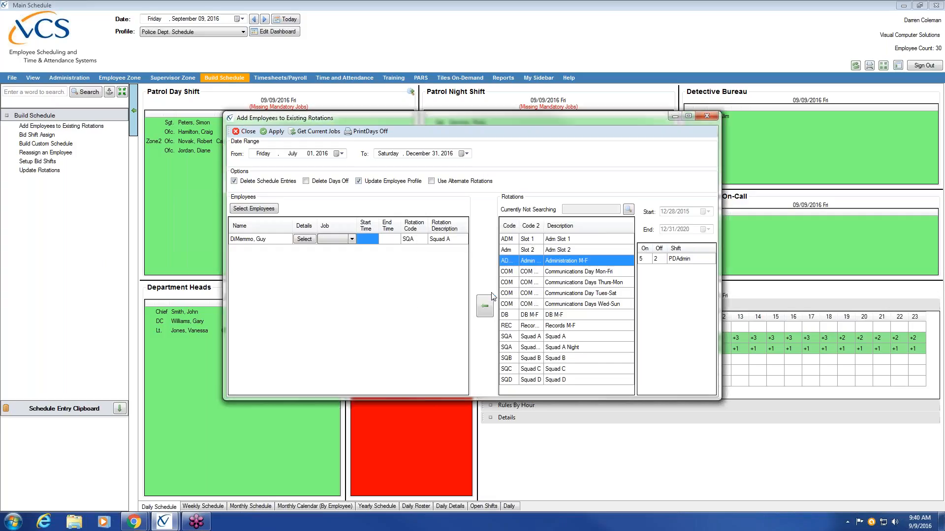
left_click(707, 116)
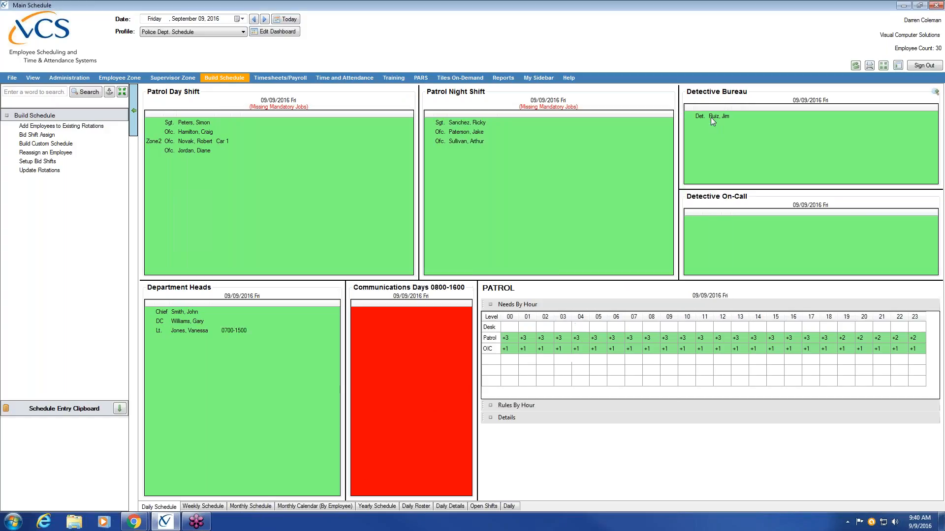
- Check the squads' shifts in the weekly schedule and return to the daily schedule
left_click(190, 507)
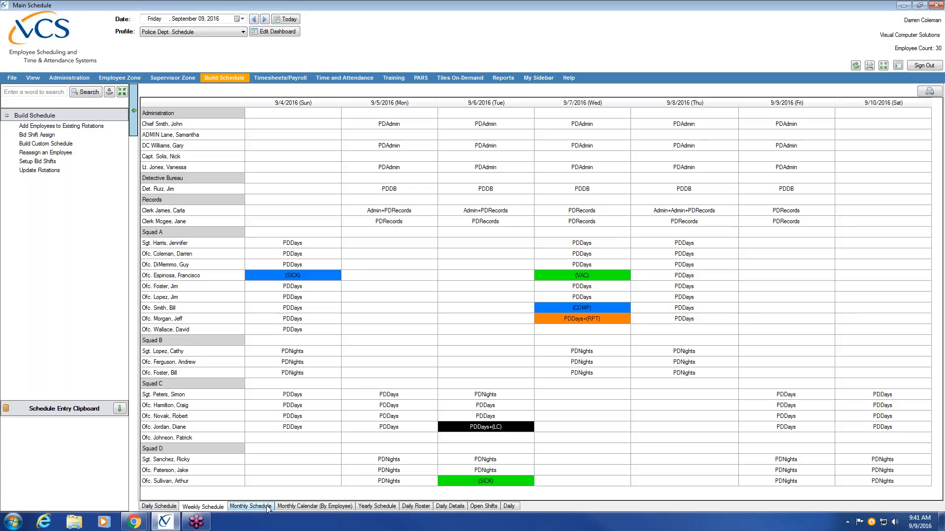
left_click(170, 507)
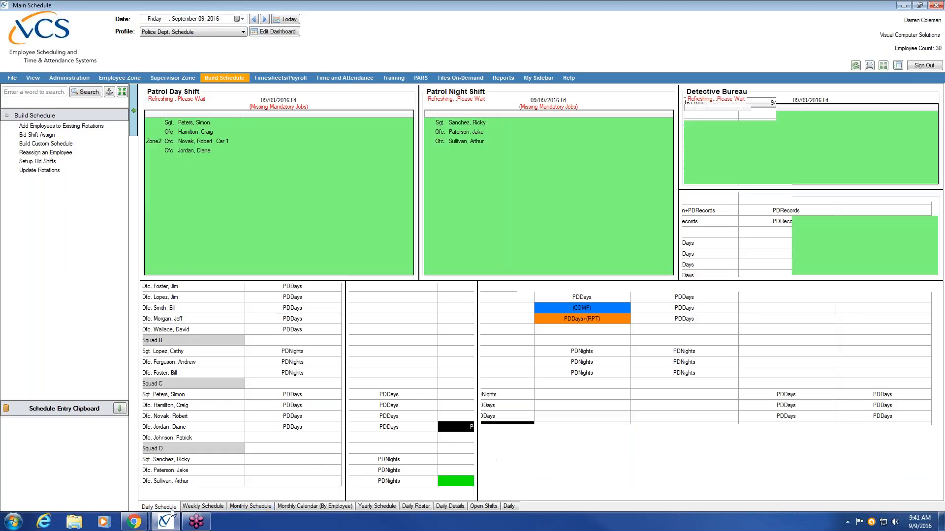
- Open Update Rotations and load the Administration M-F rotation
left_click(235, 79)
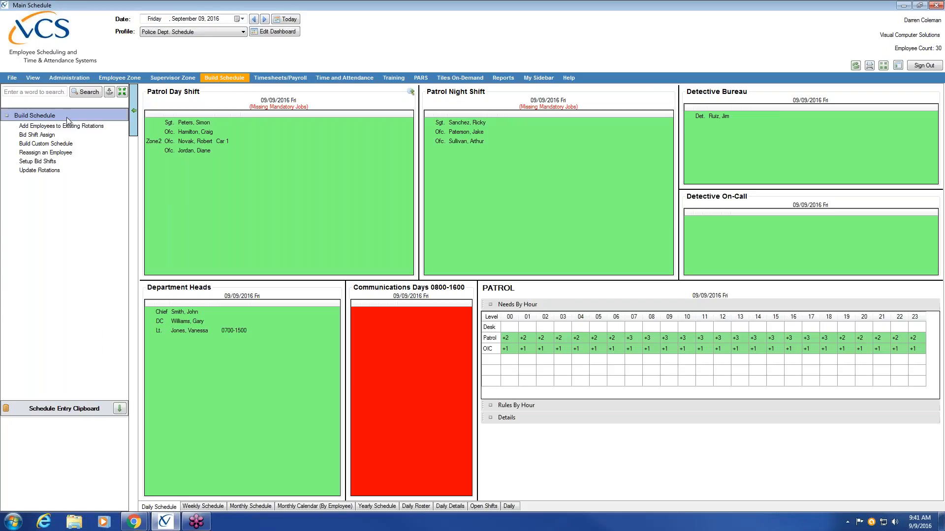
left_click(53, 173)
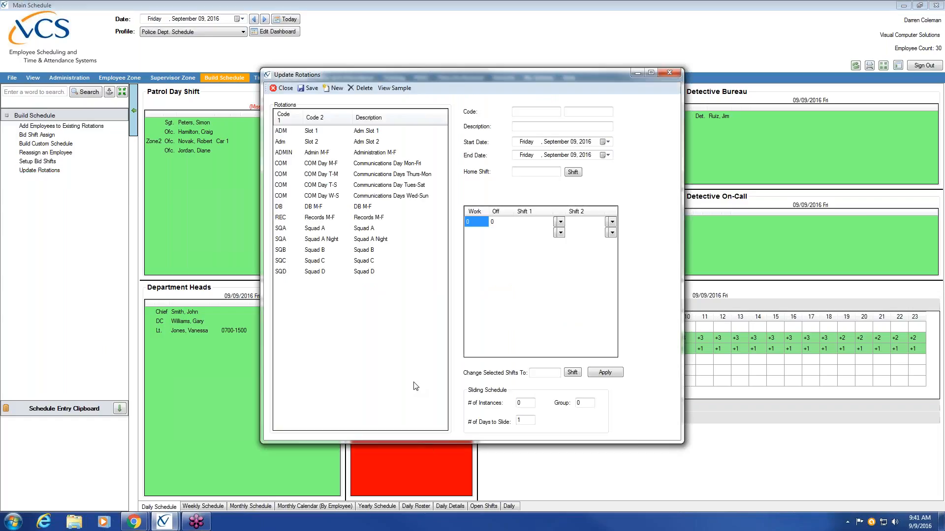
left_click(380, 154)
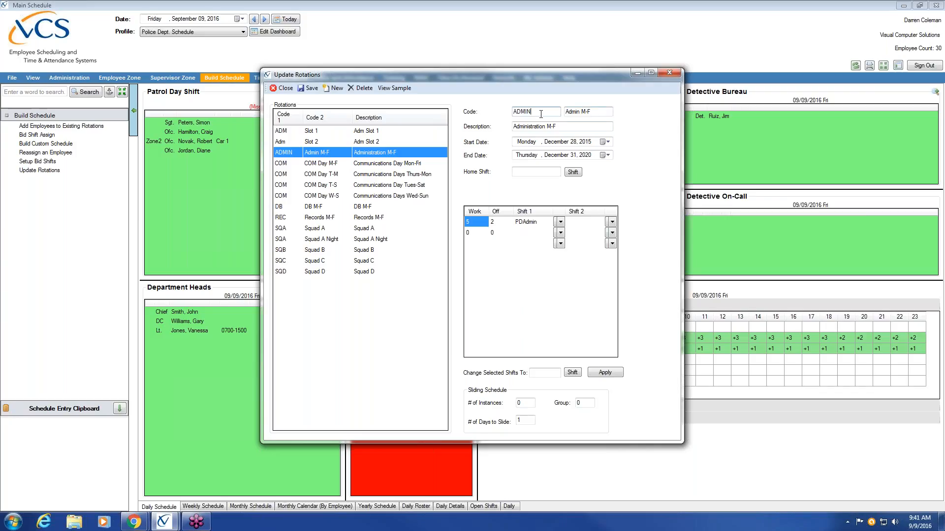
- Examine the first and second code of the Administration M-F rotation
left_click_drag(545, 112, 498, 111)
left_click_drag(599, 112, 536, 112)
left_click(536, 113)
left_click(601, 115)
key("ctrl+a")
- Examine the Administration M-F rotation's start date together with its work days, days off and assigned shift
left_click(475, 220)
left_click(531, 146)
left_click(469, 226)
left_click(477, 223)
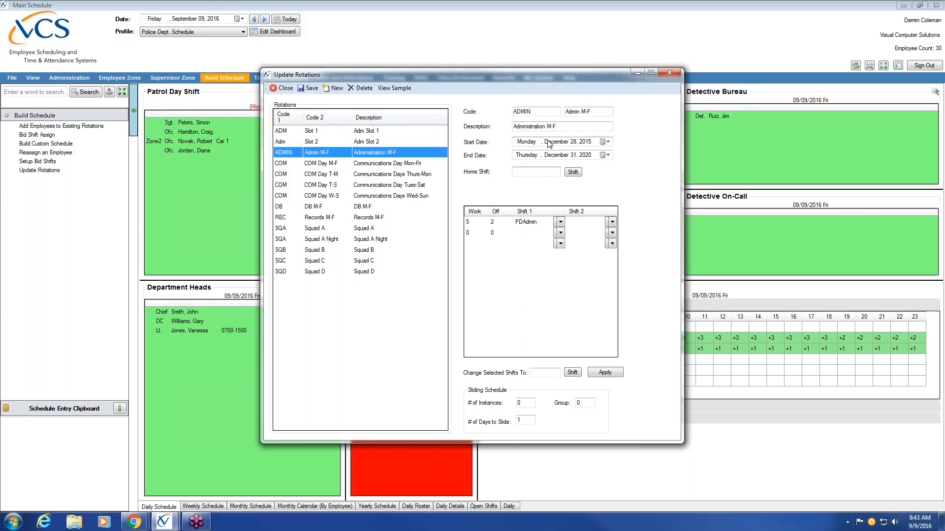
left_click(528, 144)
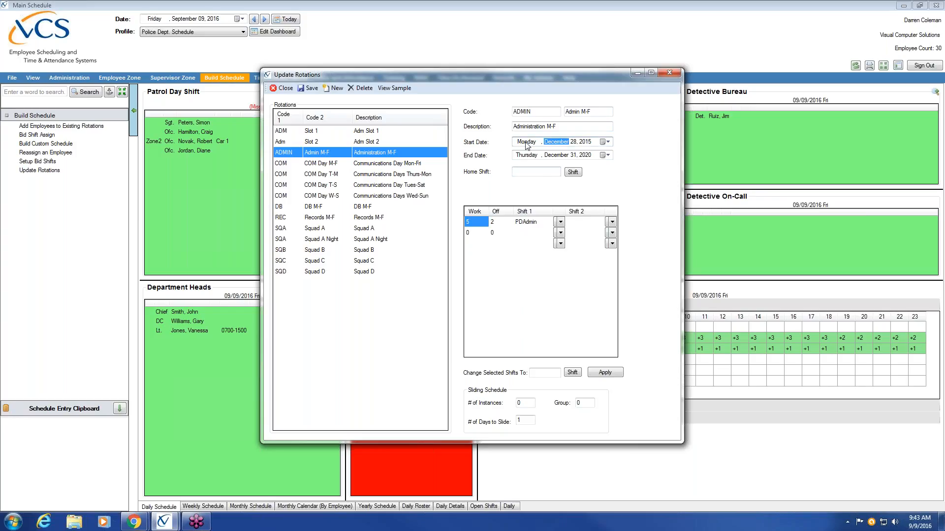
left_click(475, 223)
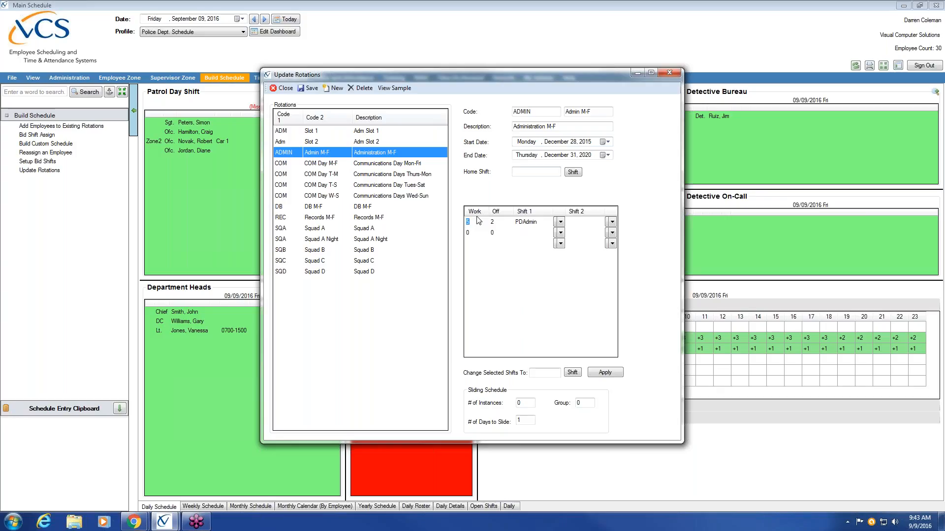
key("Tab")
left_click(535, 226)
- Start a new rotation with the codes ADMIN and Admin T-Th and the description "Administration Tue-Thurs."
left_click(334, 88)
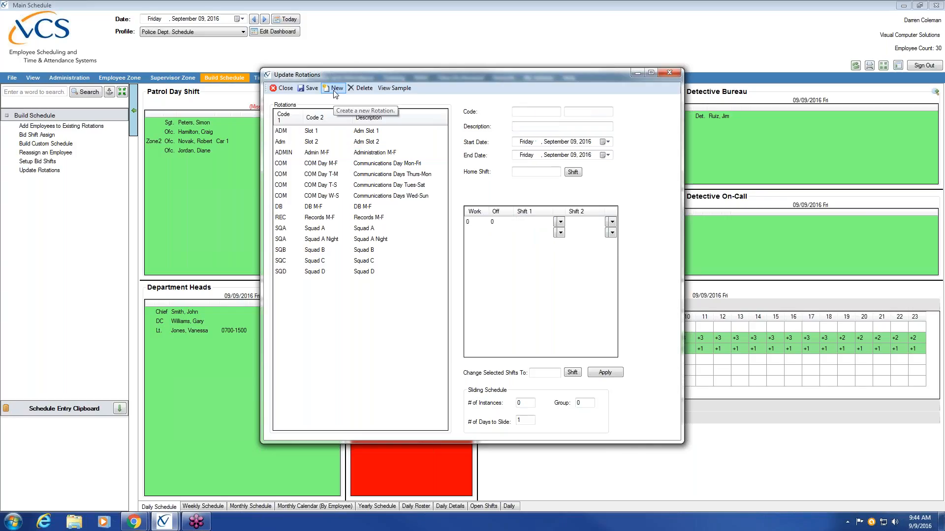
type("A")
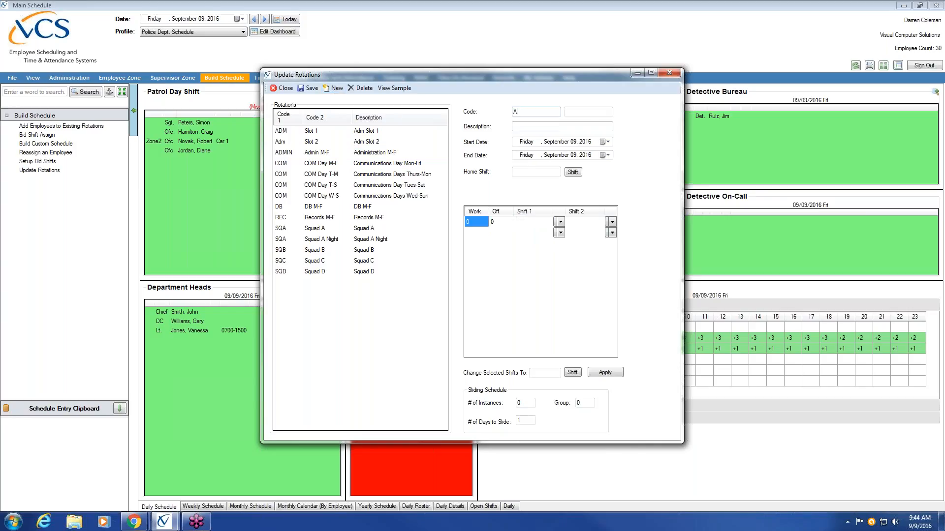
type("DMIN")
key("Tab")
type("Admin T-Th")
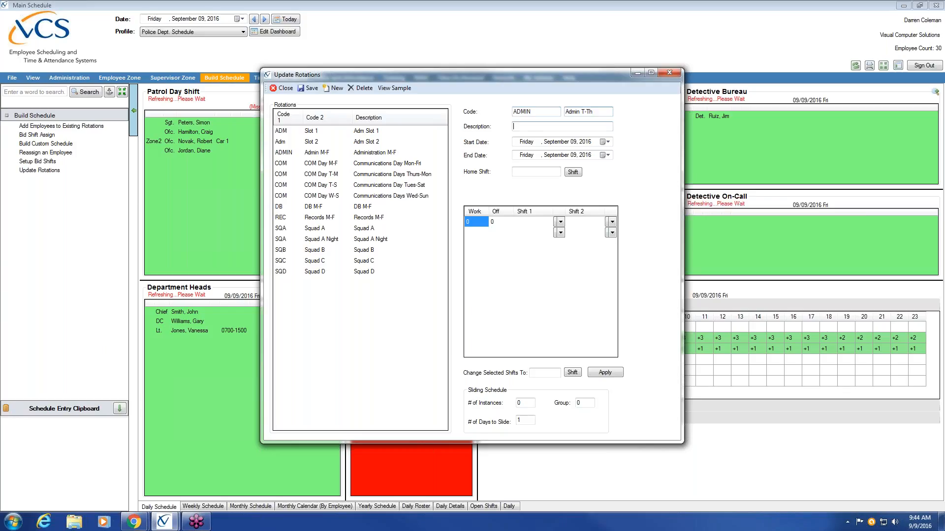
key("Tab")
type("Administration T")
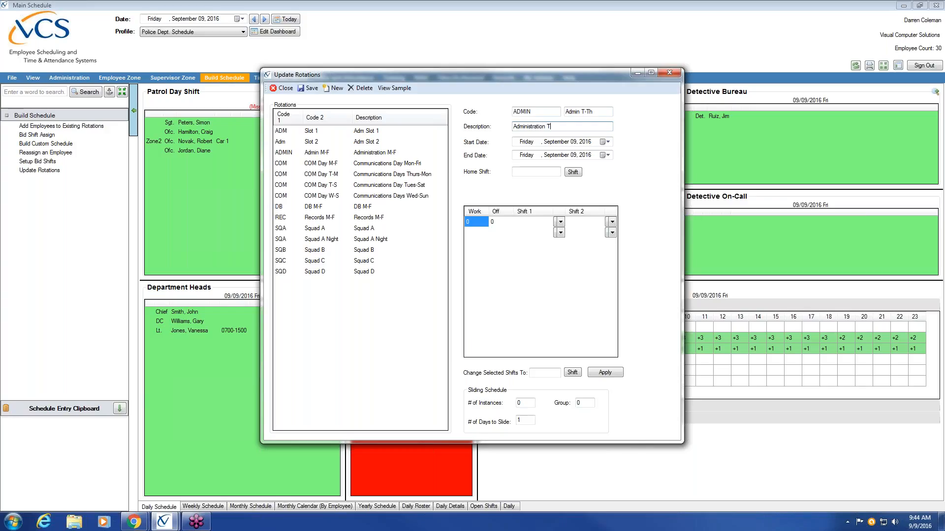
type("-Th")
type("ue-Th")
type("urs.")
- Set the new rotation's start date to Tuesday, January 5, 2016
left_click(609, 142)
left_click(517, 155)
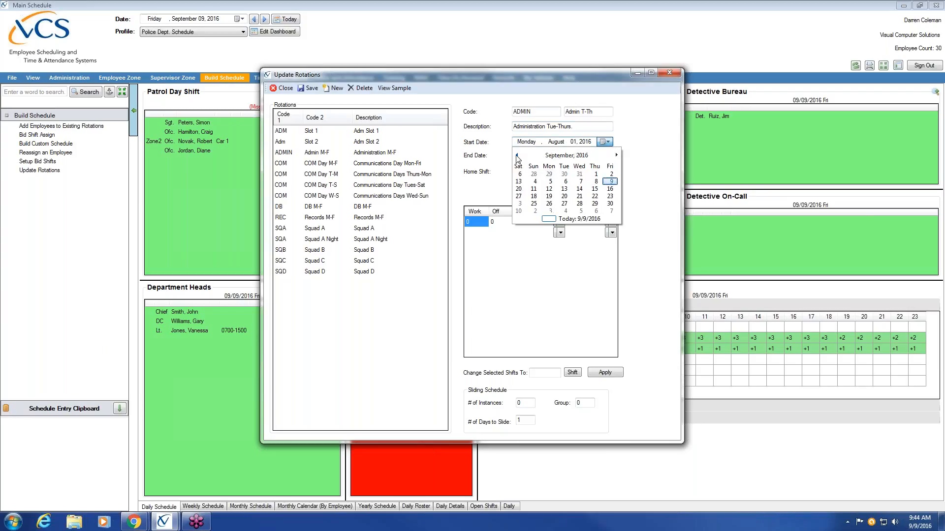
left_click(517, 155)
left_click(517, 155)
left_click(517, 155)
left_click(517, 155)
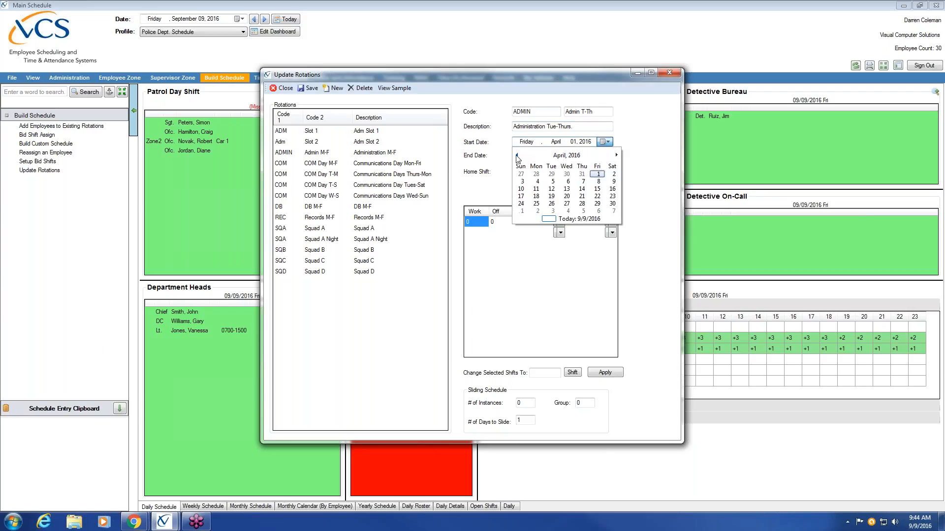
left_click(516, 155)
left_click(517, 155)
left_click(516, 156)
left_click(553, 181)
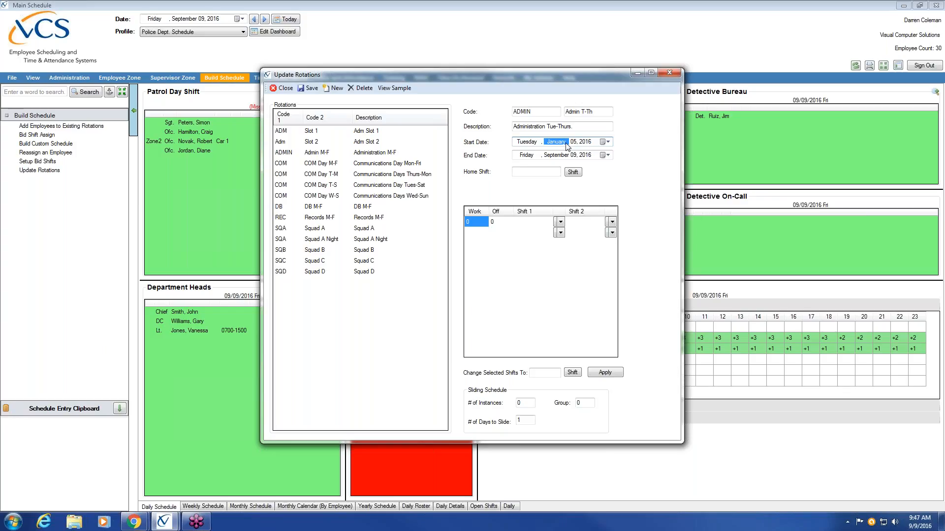
- Set the new rotation's end date to Thursday, December 31, 2020
left_click(564, 156)
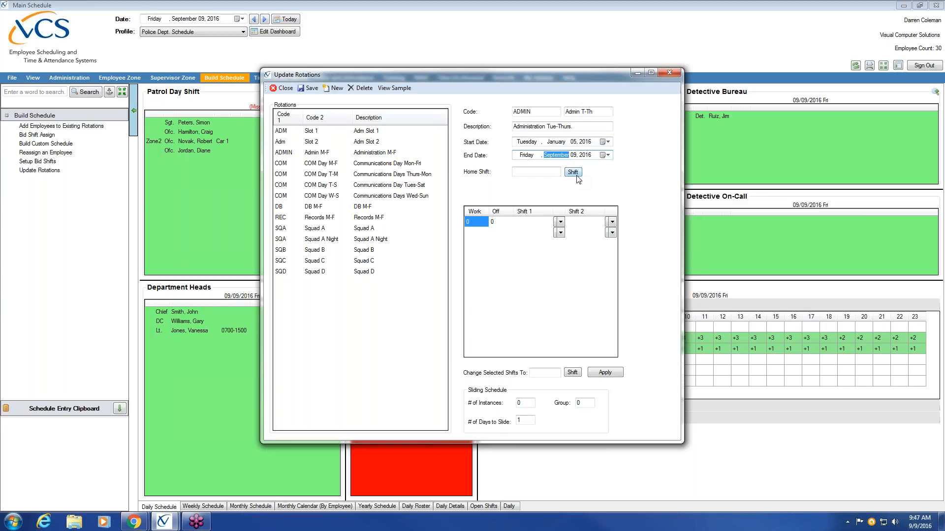
type("12")
left_click(573, 156)
type("31")
left_click(585, 155)
type("2020")
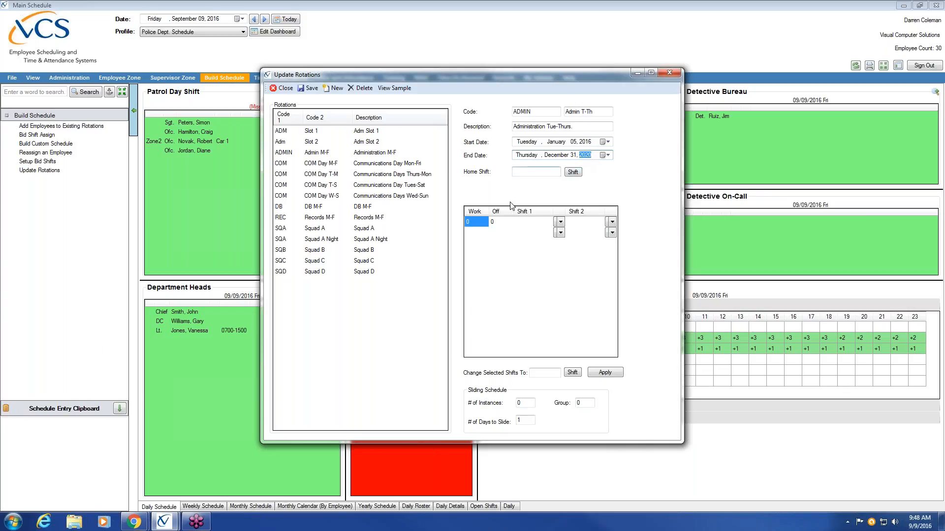
- Set the new rotation's pattern to 4 work days followed by 3 days off
left_click(484, 225)
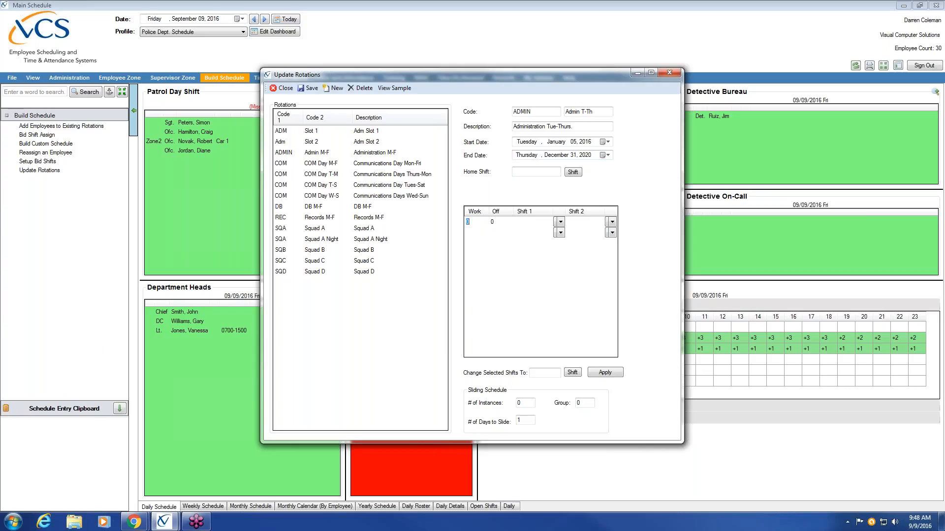
left_click(525, 143)
left_click(475, 224)
type("4")
key("Tab")
type("3")
left_click(468, 224)
- Change the new rotation's second code to Admin T-F and its description to Administration Tue-Fri
left_click(593, 112)
key("BackSpace")
key("BackSpace")
type("F")
left_click(578, 126)
key("BackSpace")
key("BackSpace")
key("BackSpace")
key("BackSpace")
type("Fr")
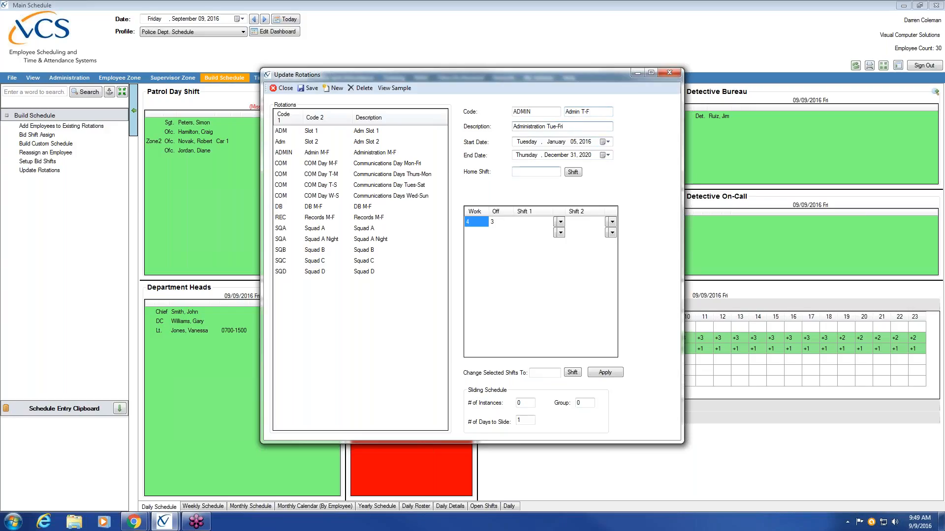
- Assign the Administration shift as Shift 1 for the row with 4 work days and 3 days off
left_click(482, 227)
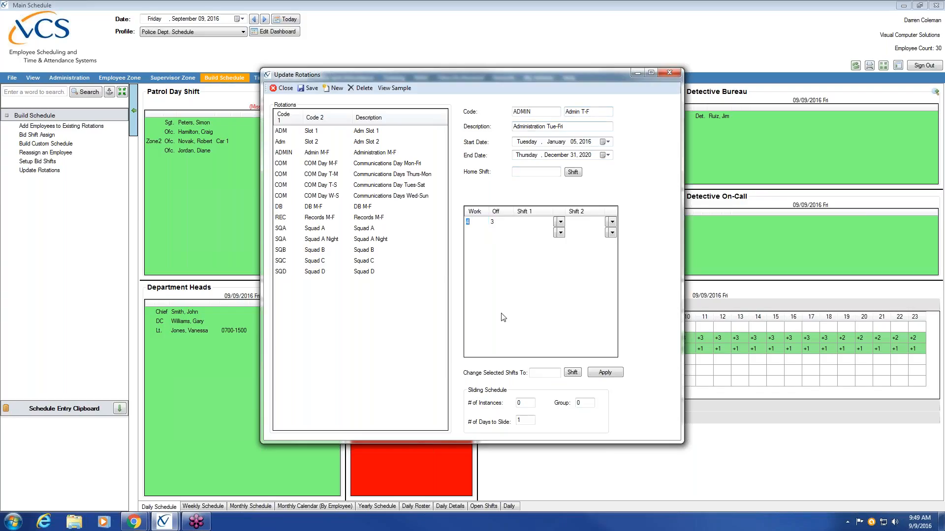
left_click(497, 230)
left_click(561, 221)
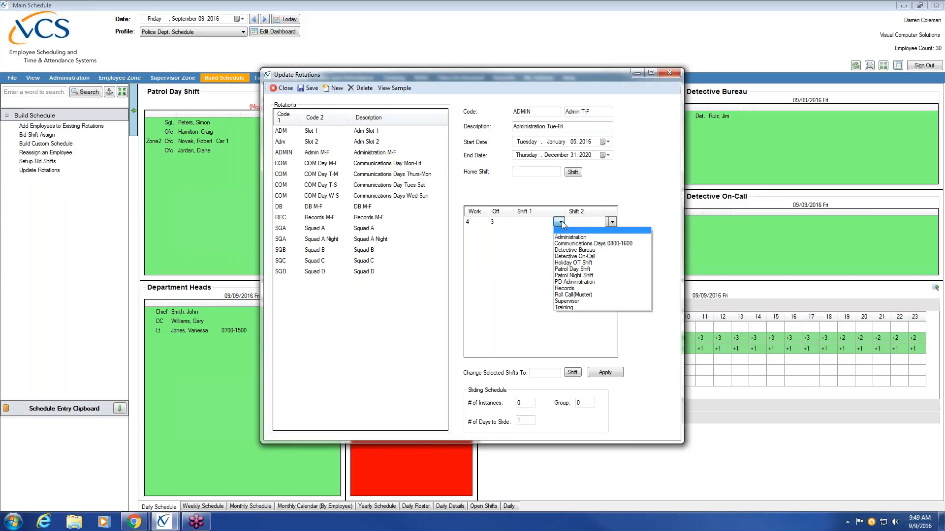
left_click(569, 238)
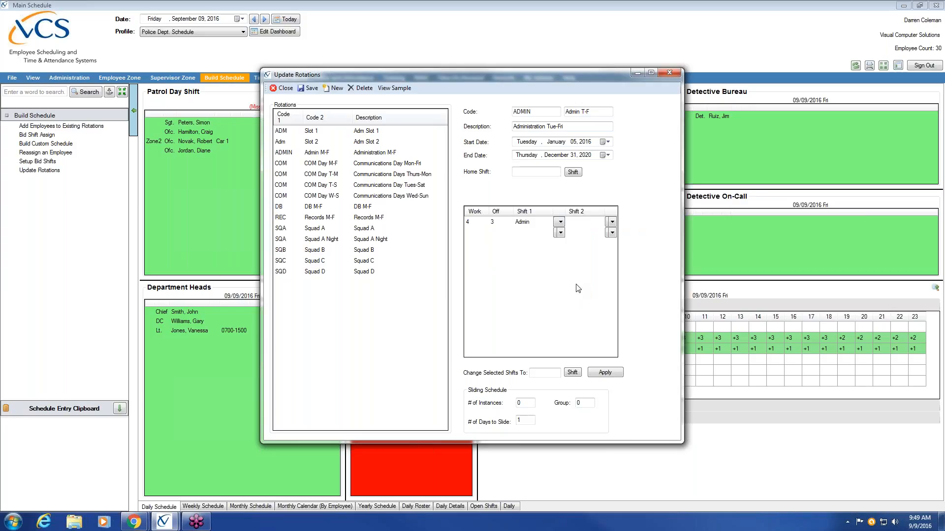
- Preview the Administration Tue-Fri rotation's sample calendar and check its work days across the years 2016 to 2019
left_click(391, 88)
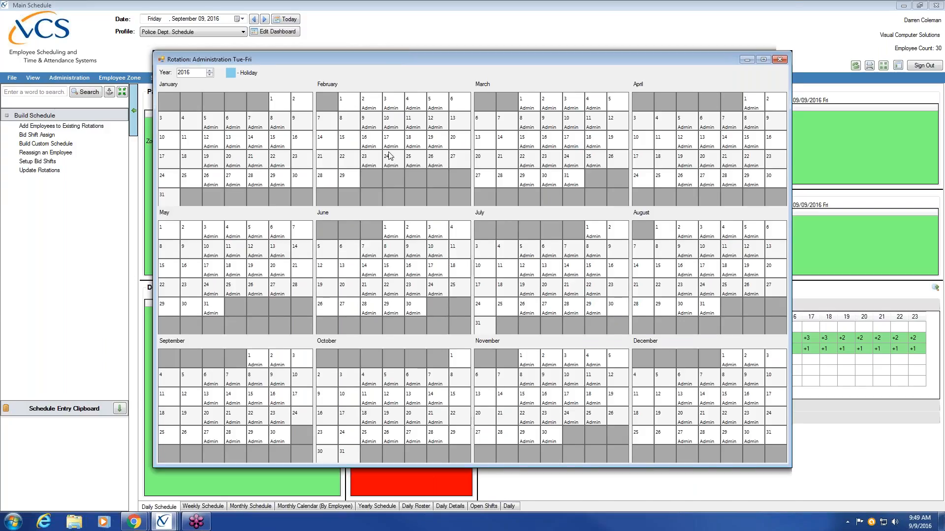
left_click_drag(390, 57, 416, 78)
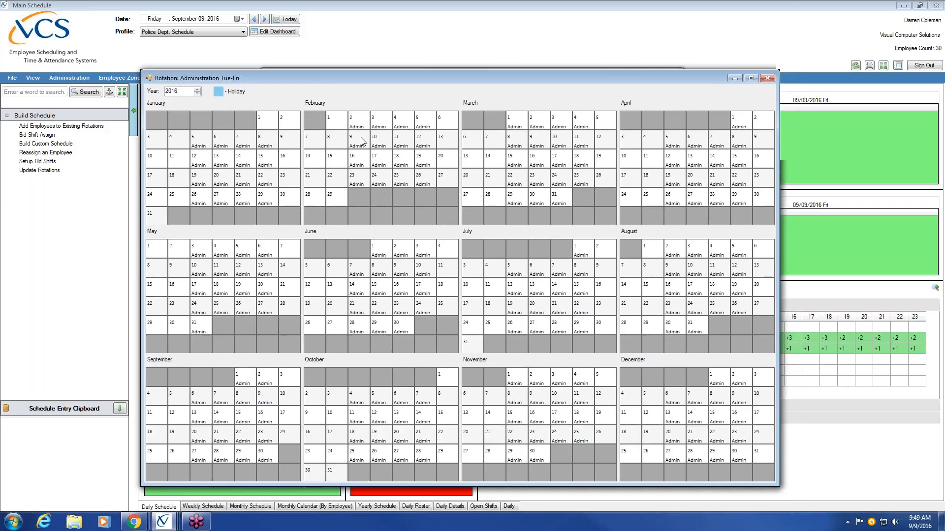
left_click_drag(430, 73, 435, 56)
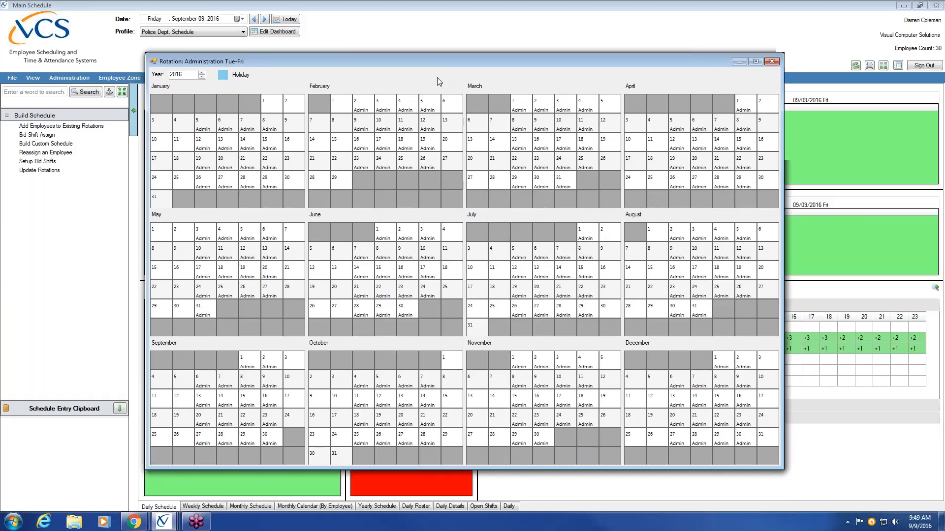
left_click(202, 72)
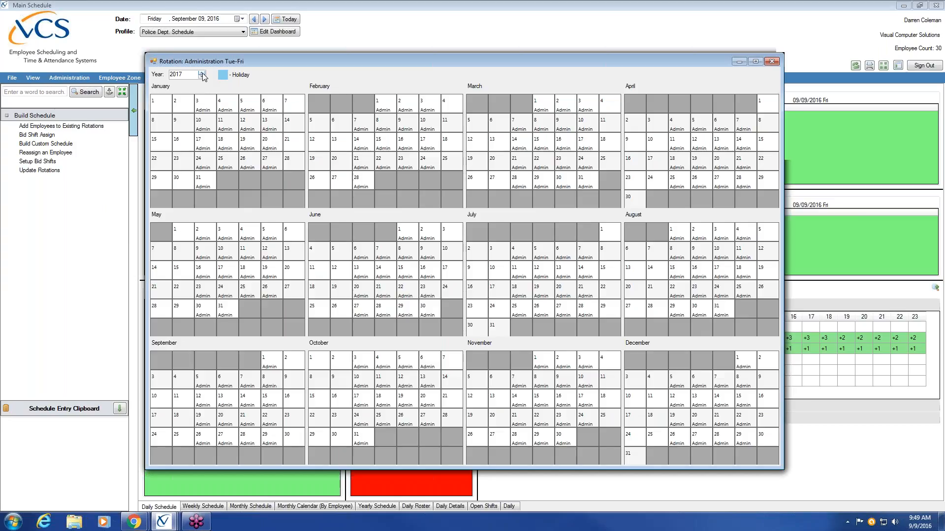
left_click(202, 73)
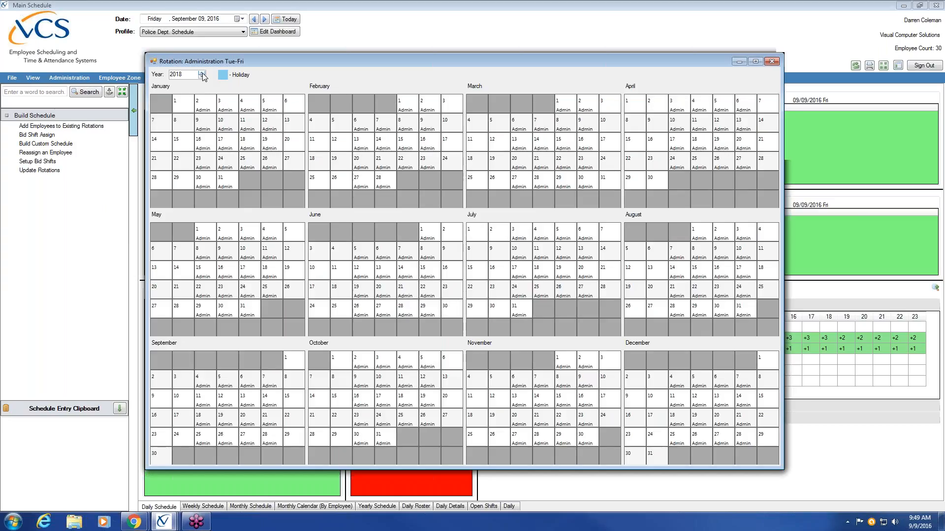
left_click(202, 73)
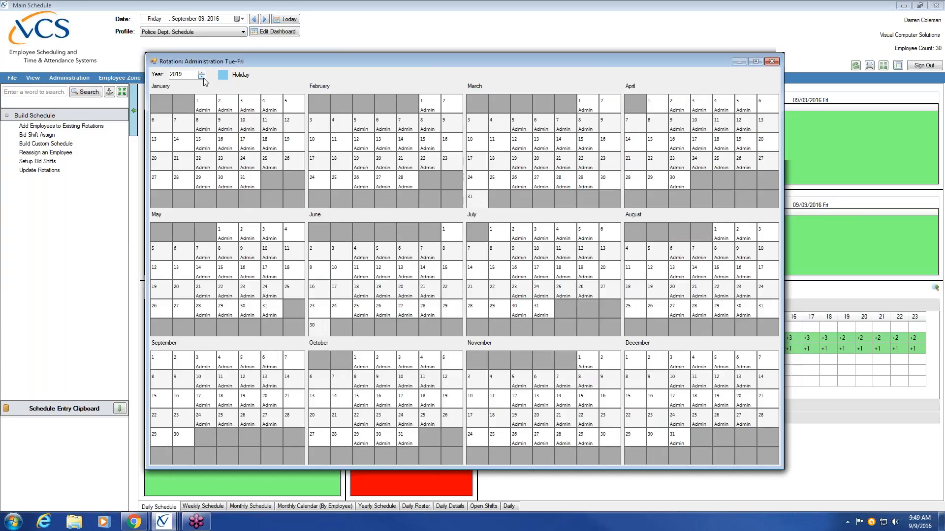
left_click(202, 77)
left_click(202, 77)
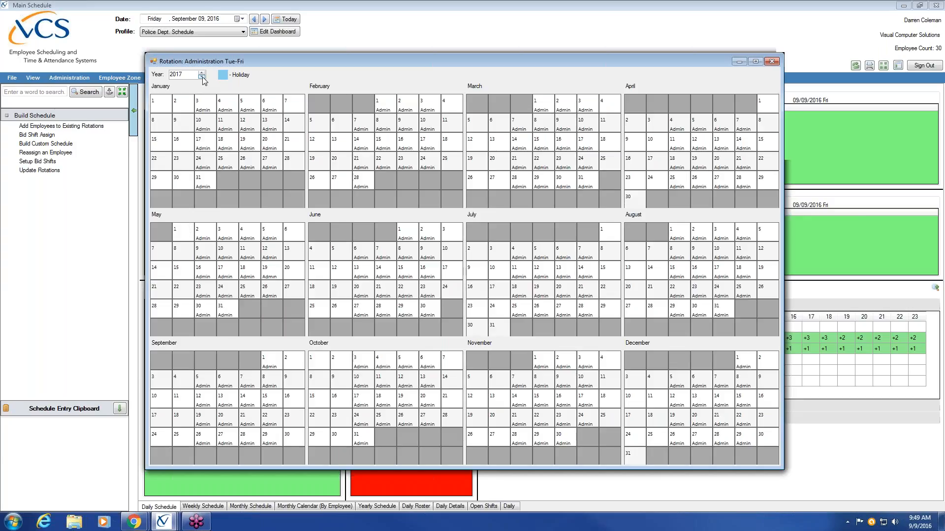
left_click(203, 76)
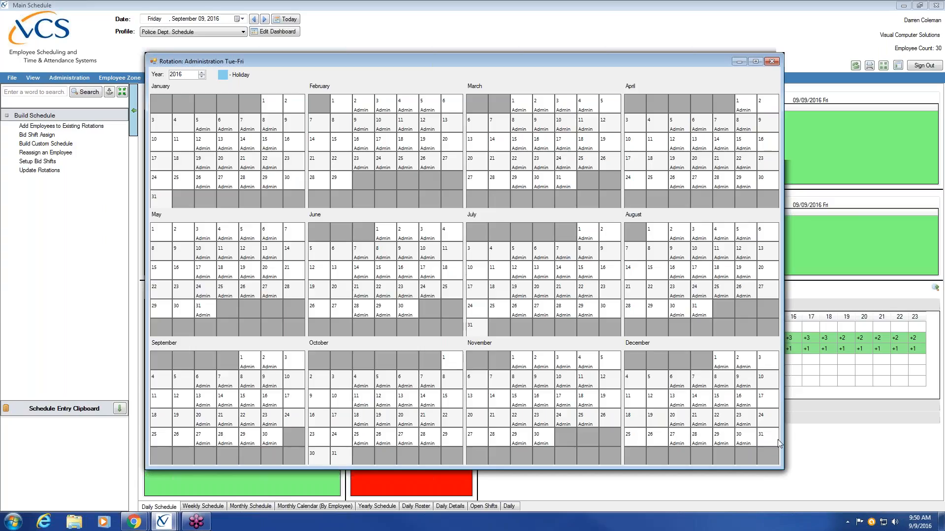
left_click(202, 73)
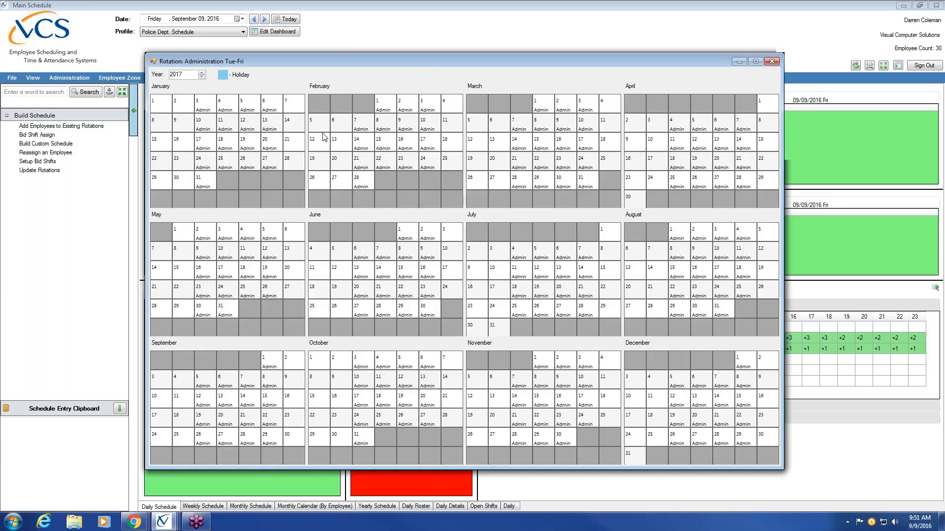
left_click(771, 62)
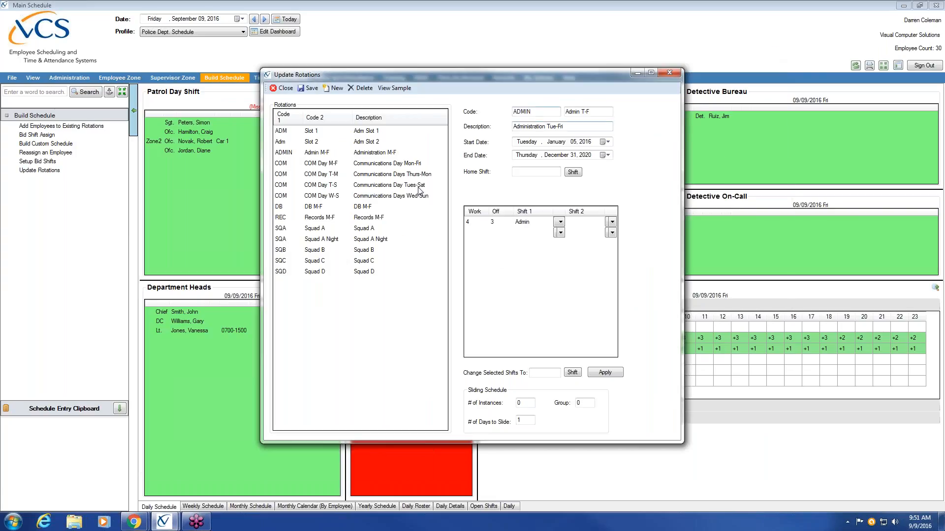
- Save the Administration Tue-Fri rotation and review the Squad A rotation's work and off pattern
left_click(314, 89)
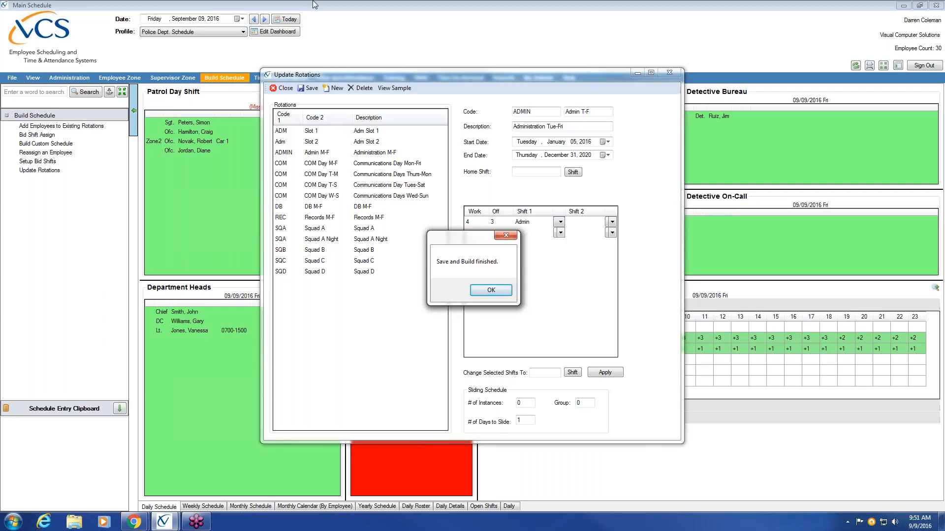
left_click(496, 291)
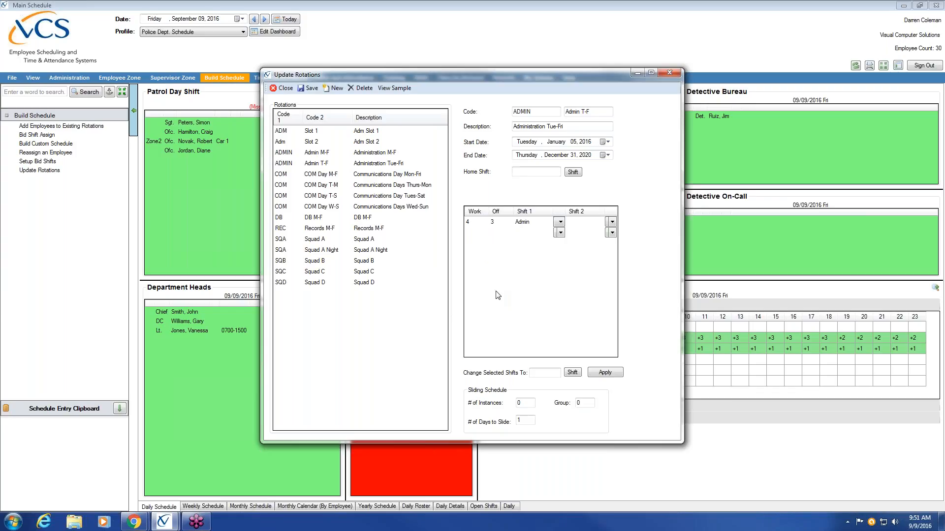
left_click(366, 241)
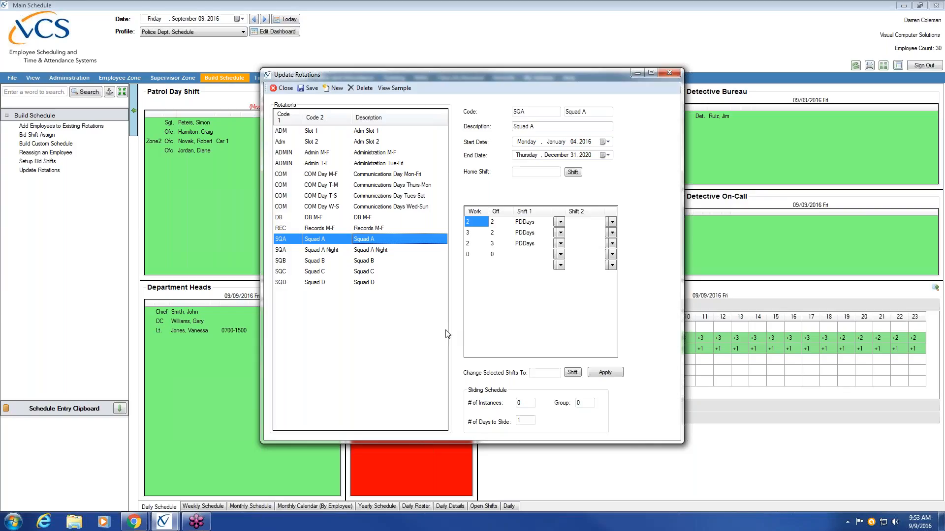
left_click(669, 74)
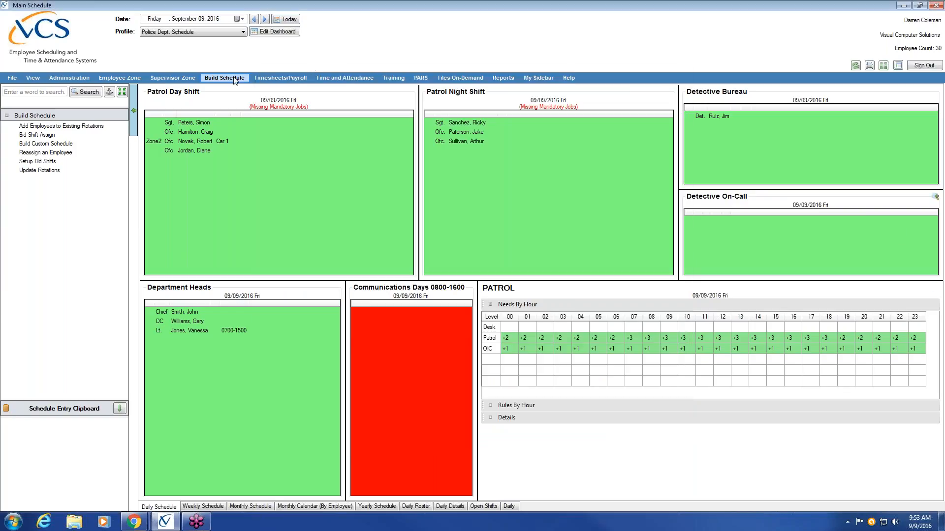
- Start adding employees to existing rotations with a From date of Saturday, October 1, 2016
left_click(40, 126)
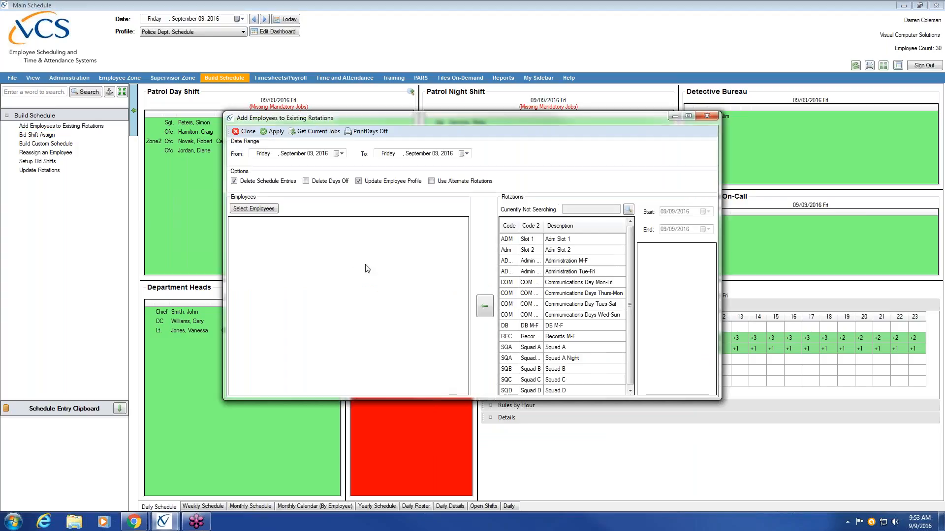
left_click(341, 154)
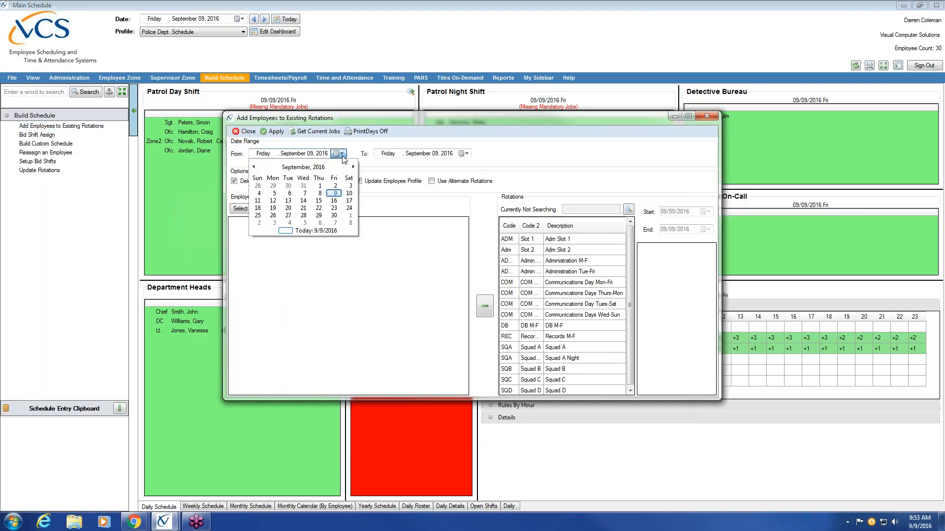
left_click(342, 154)
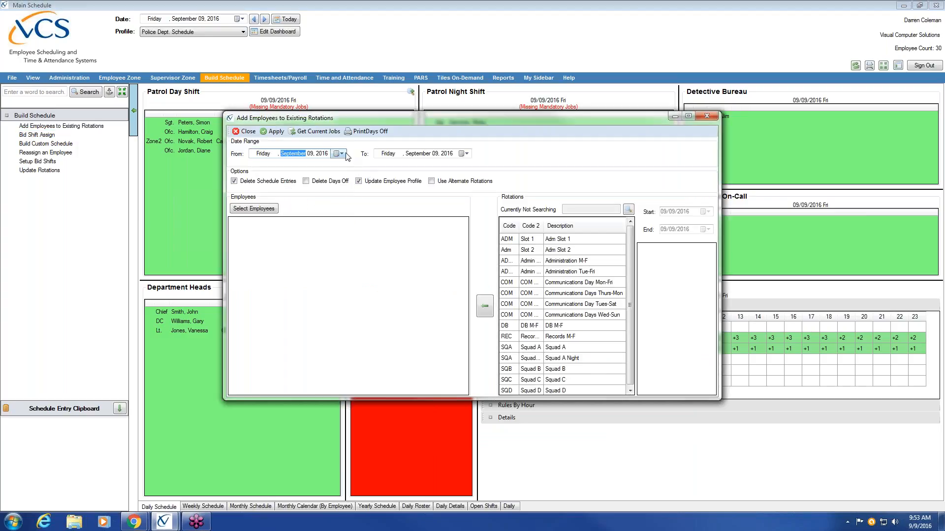
left_click(341, 154)
left_click(353, 167)
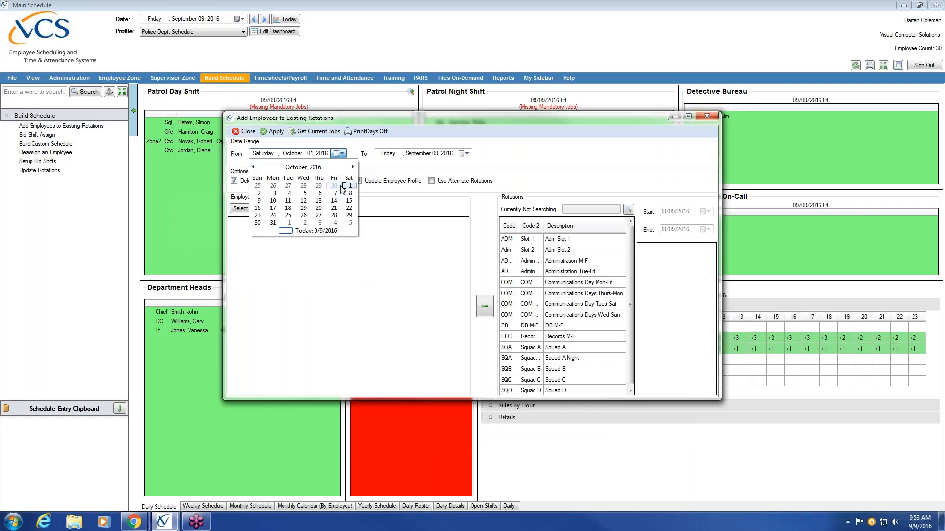
left_click(350, 186)
- Set the To date of the rotation assignment to Saturday, December 31, 2016
left_click(465, 154)
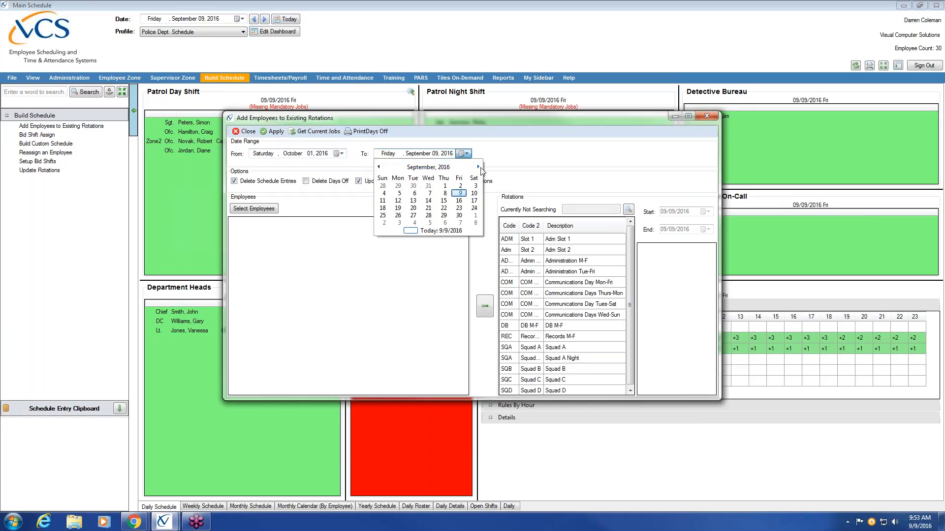
left_click(477, 167)
left_click(477, 168)
left_click(477, 167)
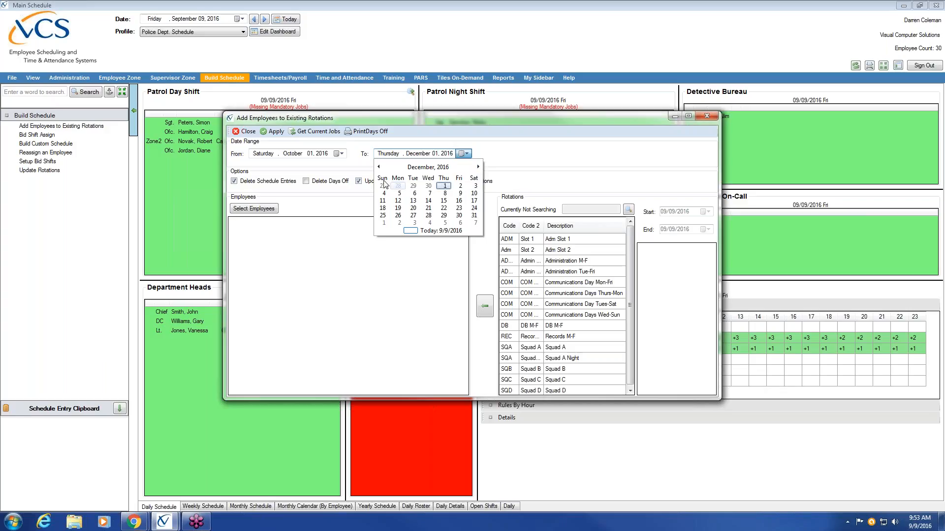
left_click(378, 167)
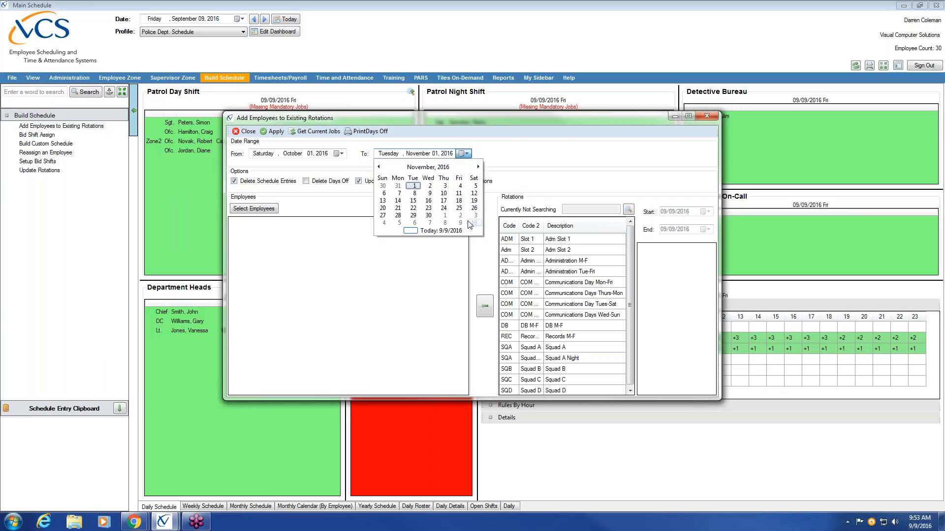
left_click(477, 167)
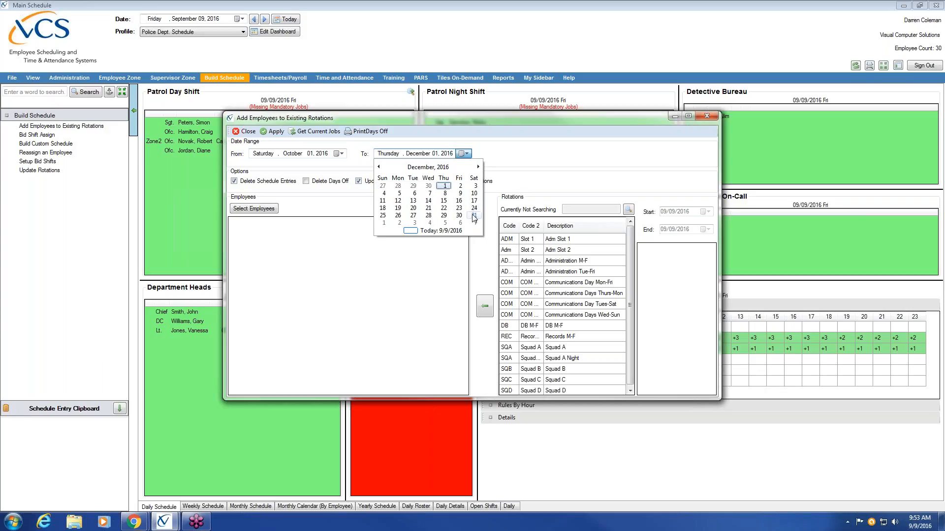
left_click(474, 216)
- Add the first three Squad A officers in the employee lookup to the rotation assignment
left_click(254, 209)
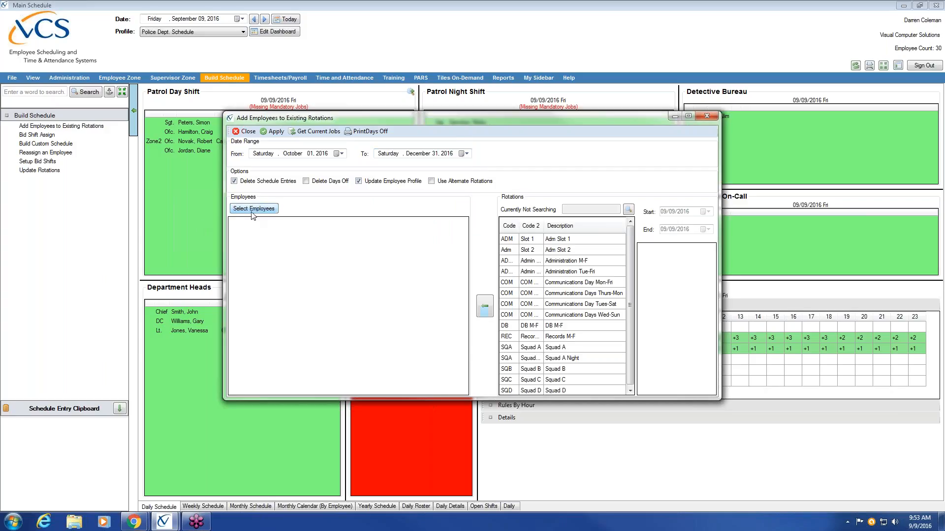
left_click(138, 195)
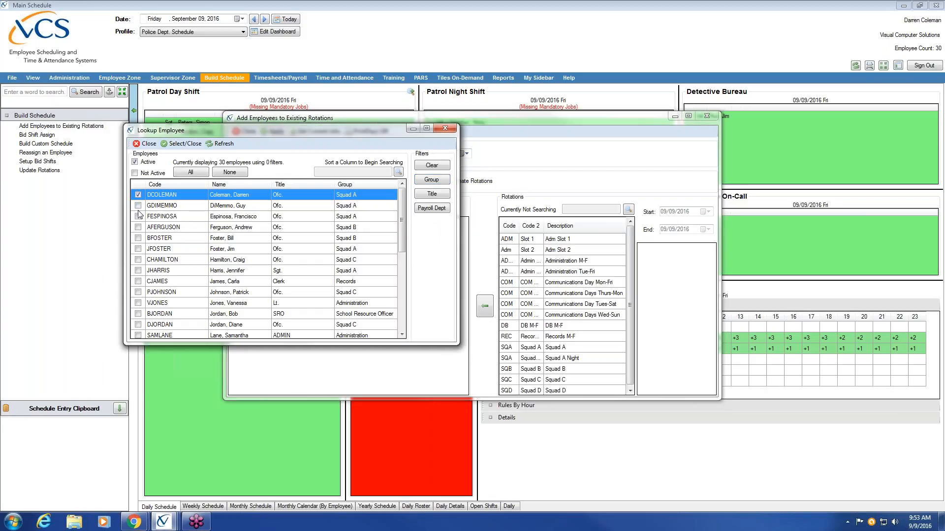
left_click(138, 206)
left_click(138, 217)
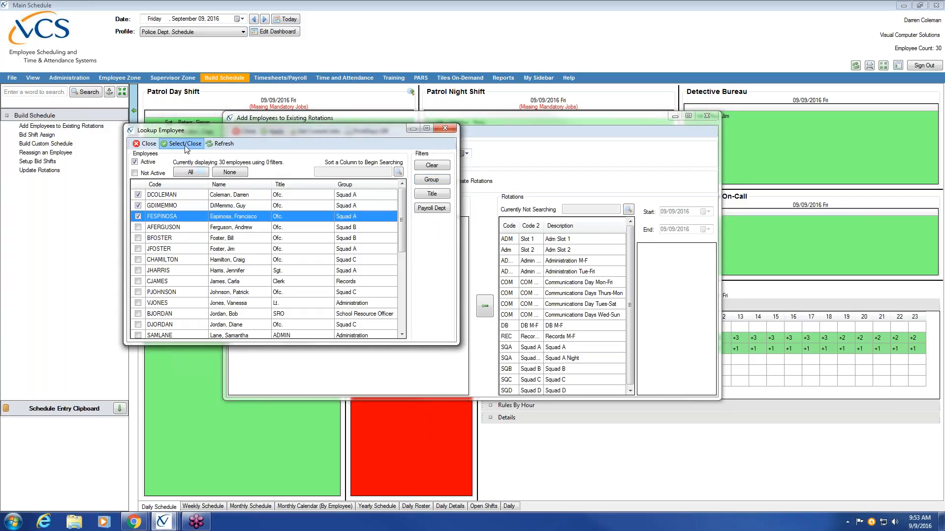
left_click(182, 143)
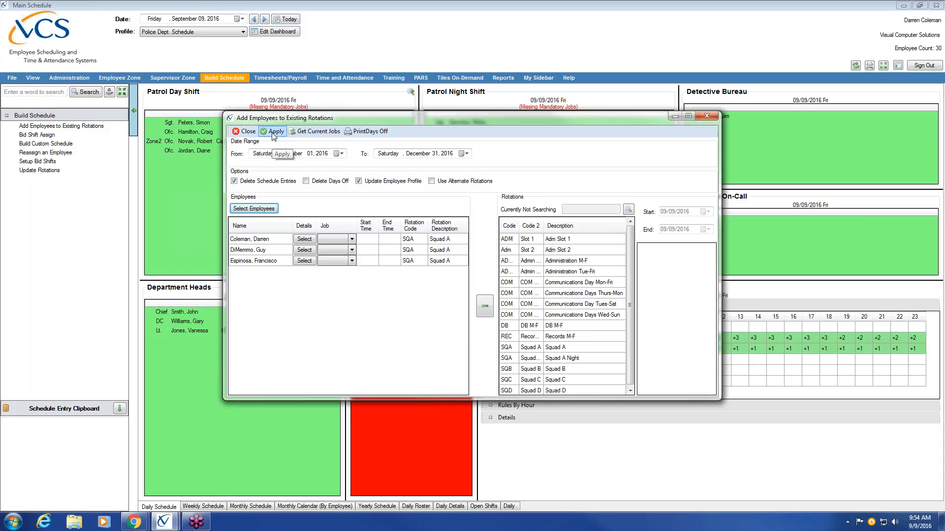
- Change the From date of the rotation assignment to Sunday, January 1, 2017
left_click(299, 155)
type("1")
left_click(310, 154)
left_click(323, 154)
type("2017")
- Change the To date of the rotation assignment to Friday, June 30, 2017
left_click(410, 154)
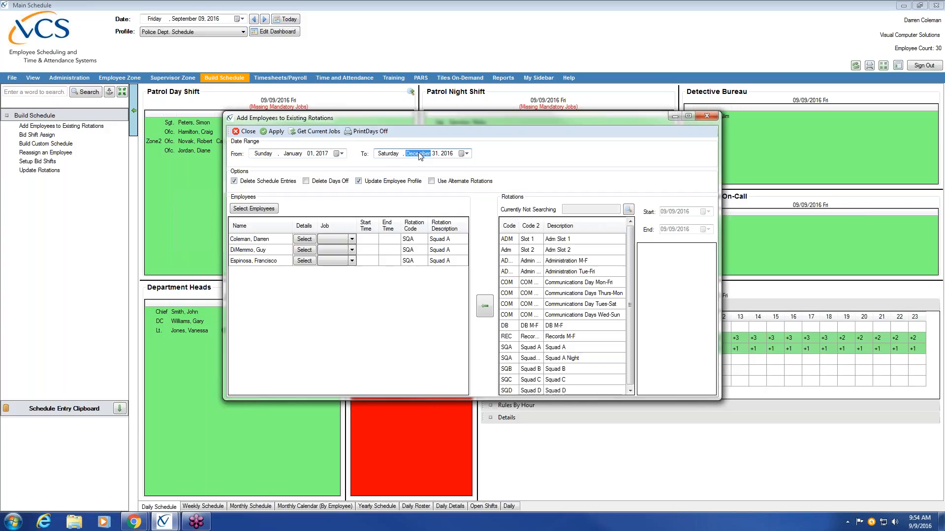
type("6")
left_click(444, 154)
type("2017")
left_click(445, 239)
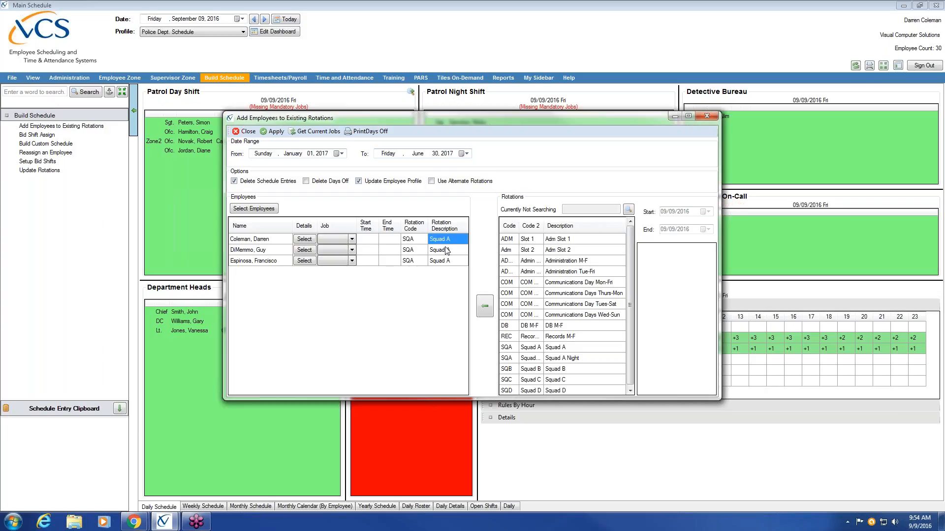
- Check the rotation assigned to the second and third listed employees and close the rotation assignment without applying it
left_click(447, 251)
left_click(447, 261)
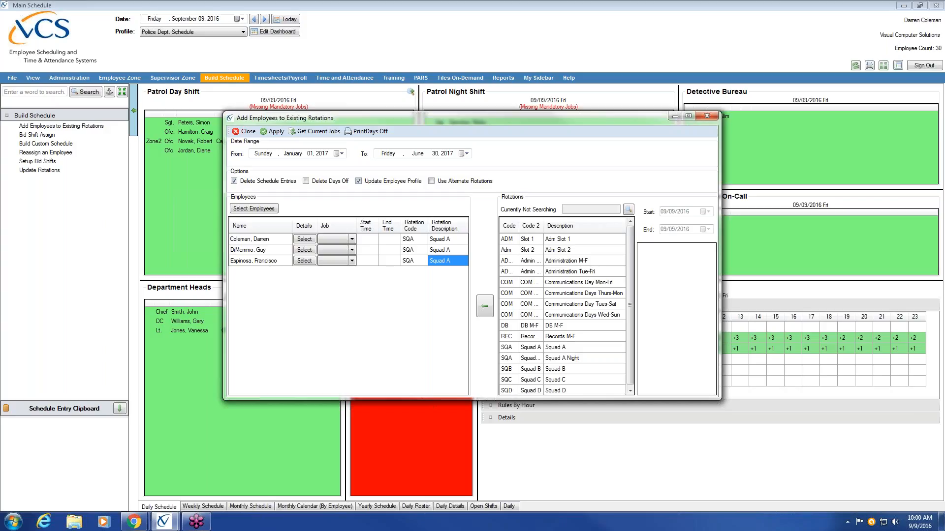
left_click(248, 133)
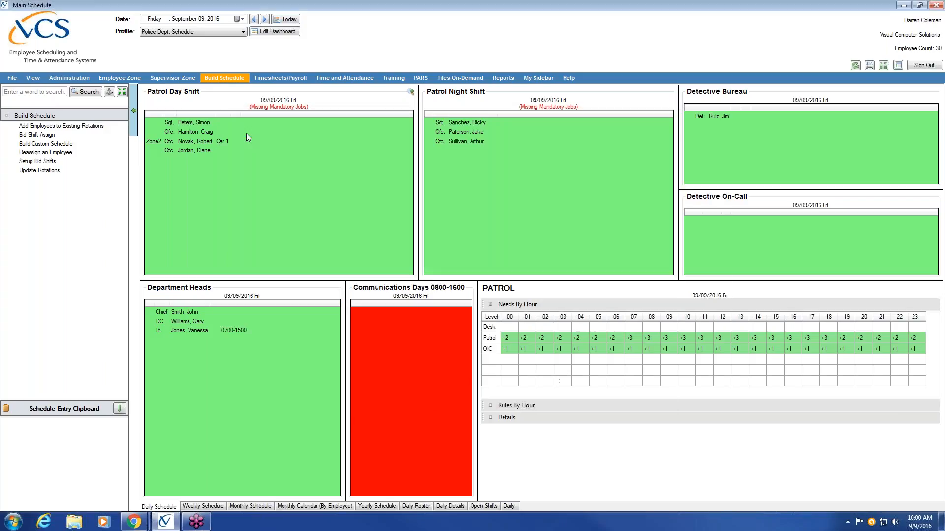
- View the first employee's general details in the Employee Profile under the Employee Center administration settings, and dismiss the profile
left_click(68, 77)
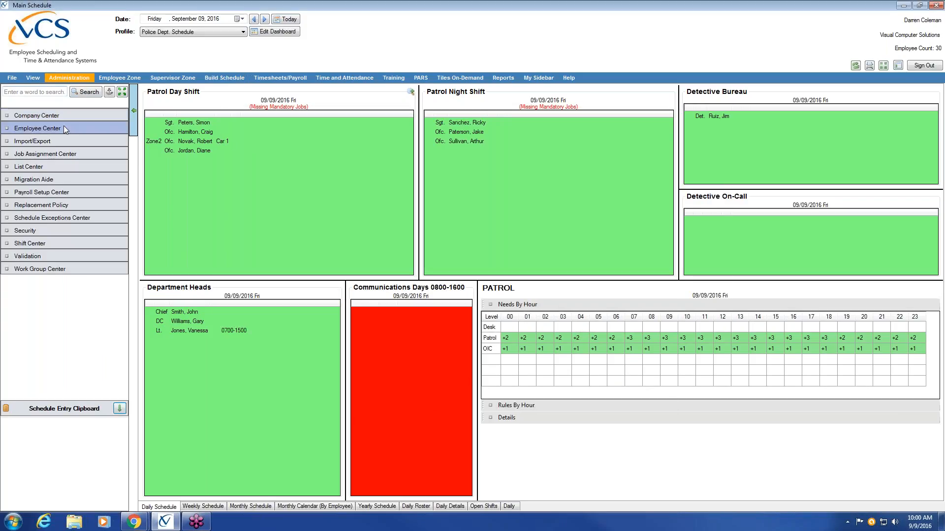
left_click(64, 128)
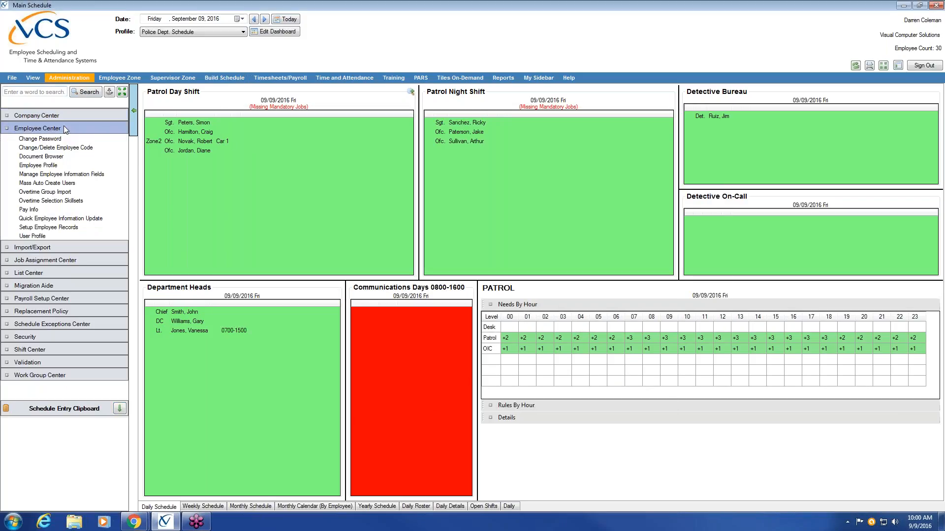
left_click(70, 164)
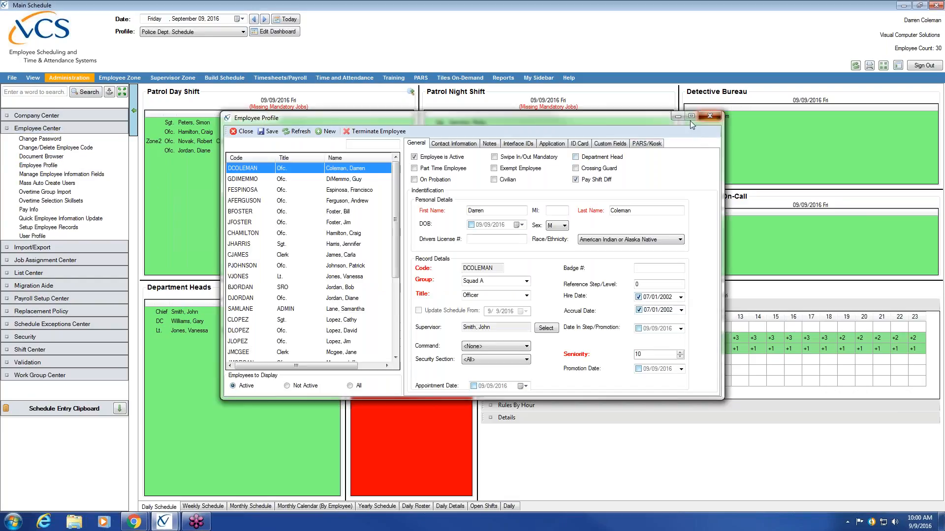
left_click(690, 120)
- Review the payroll details of the second and third employees in Pay Info and close it
left_click(68, 211)
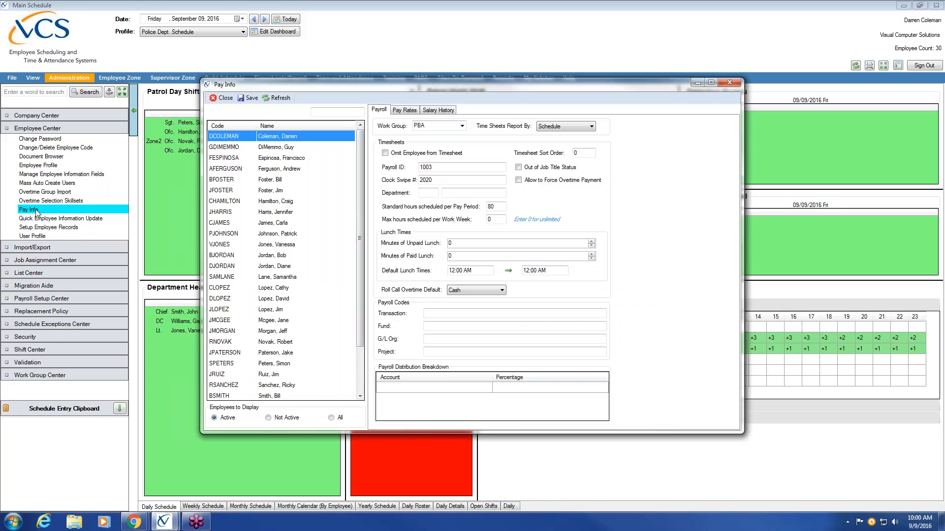
left_click(262, 148)
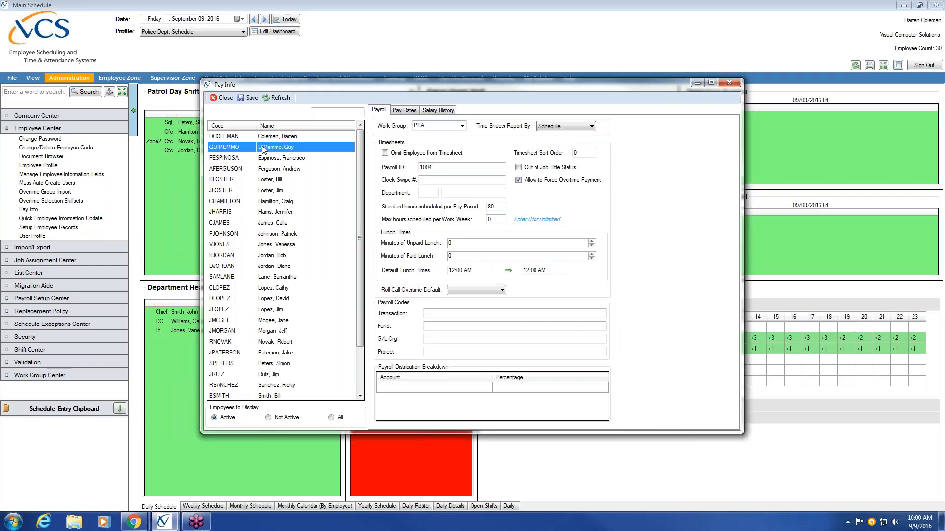
left_click(264, 158)
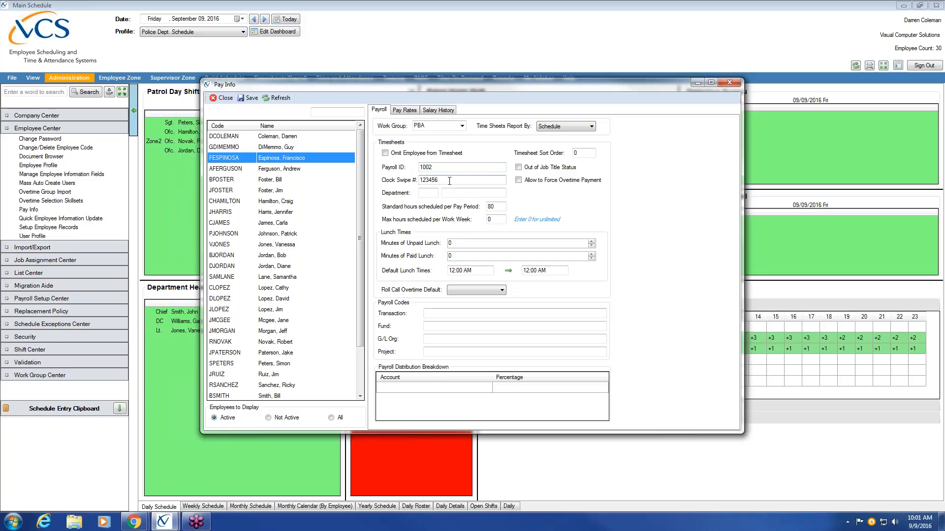
left_click(220, 98)
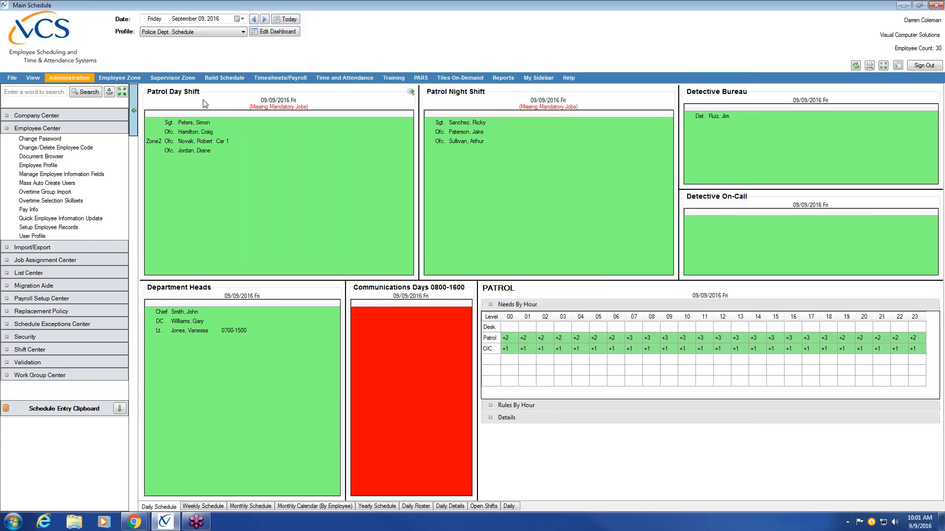
- Open the Employee Profile again and view the second listed employee's general record
left_click(79, 166)
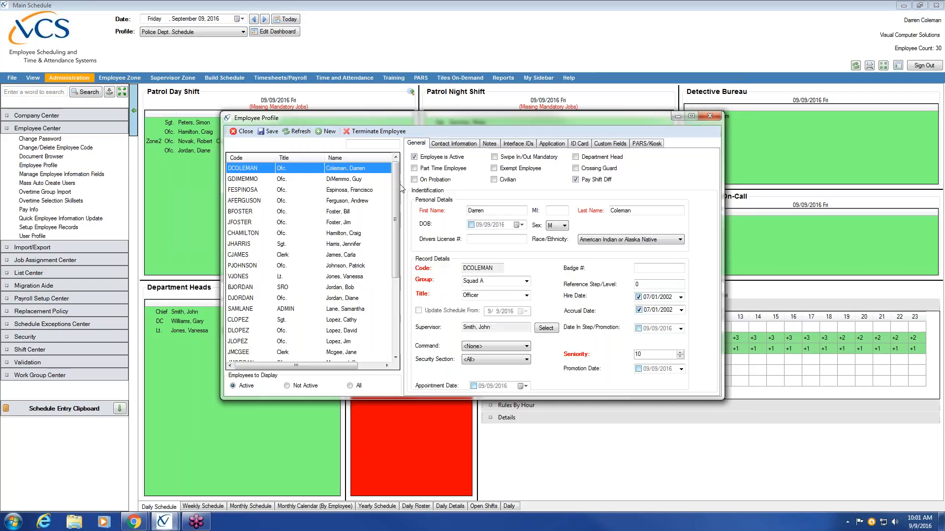
left_click(336, 181)
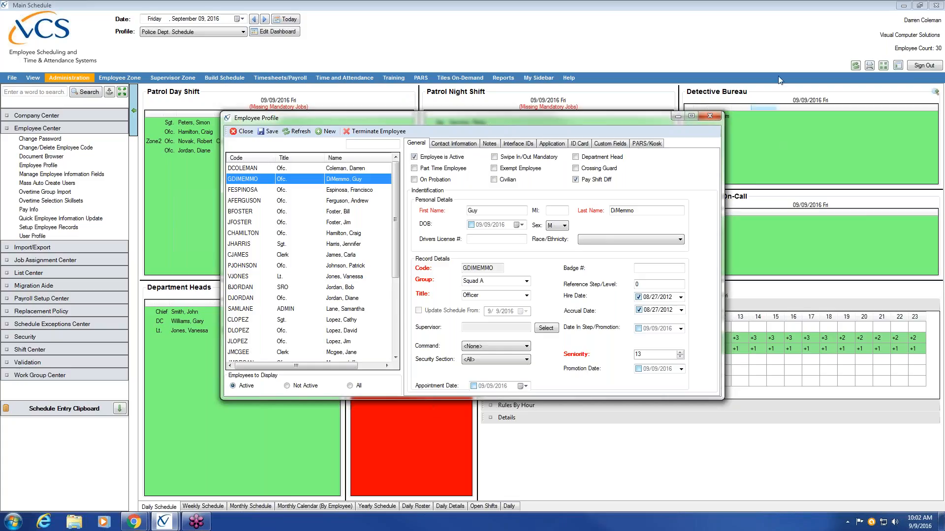
left_click(864, 267)
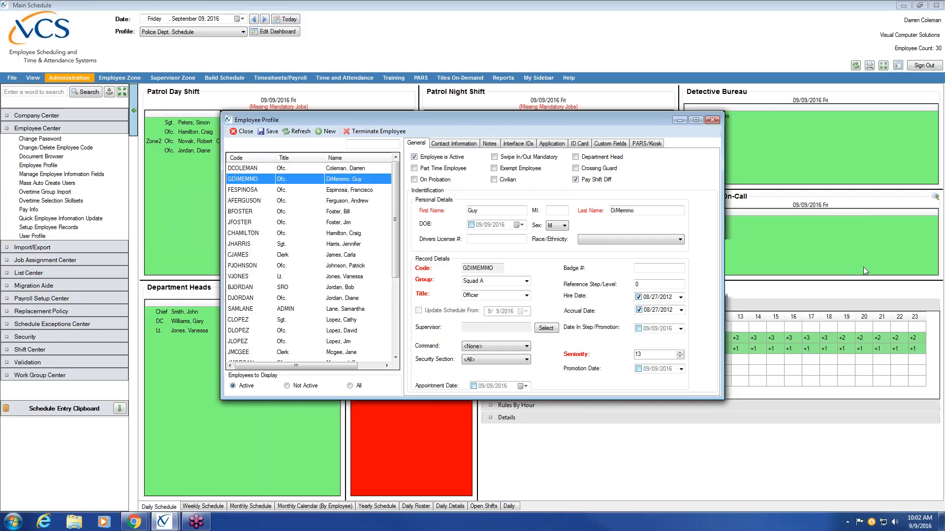